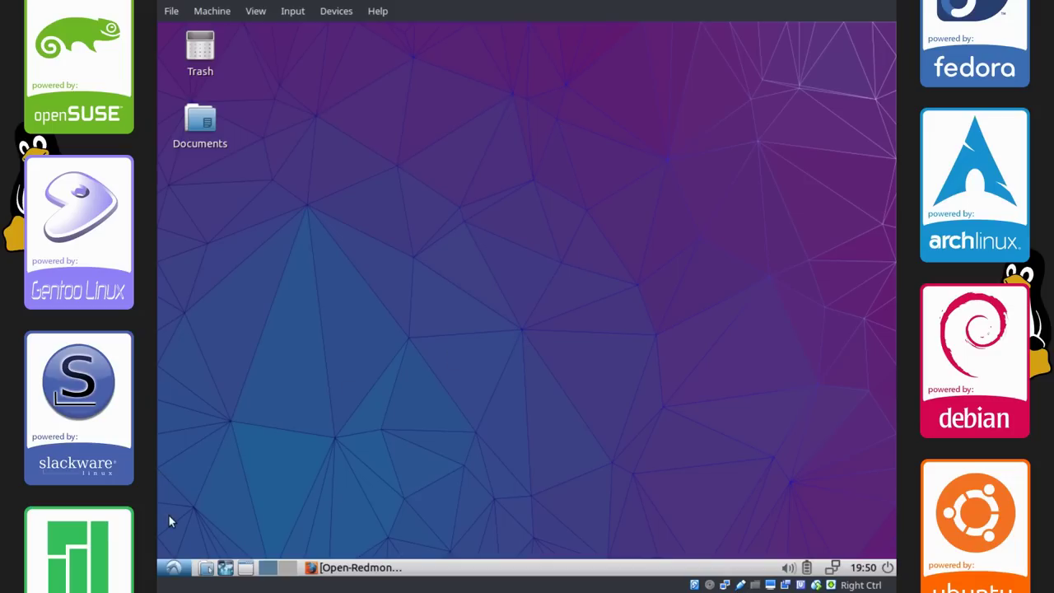
- Apply the Redmond widget style in Customize Look and Feel, and close the window
left_click(173, 567)
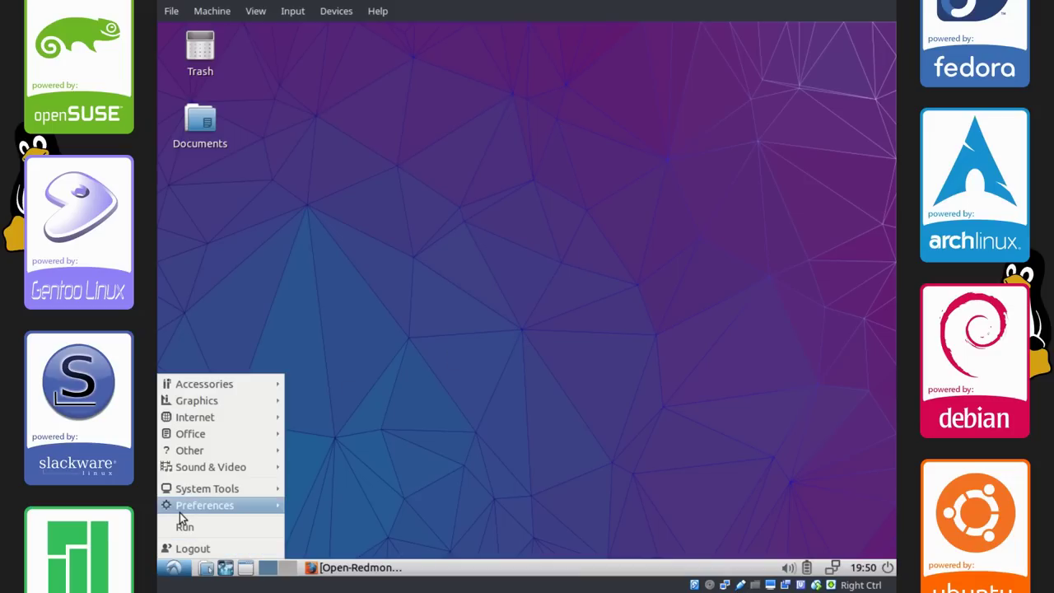
mouse_move(179, 507)
left_click(371, 368)
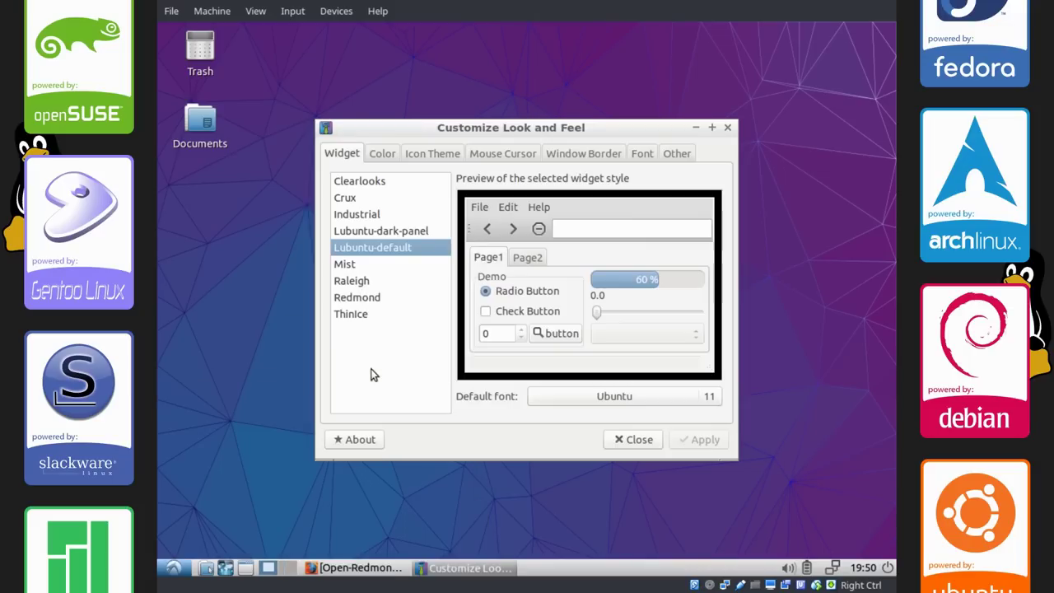
left_click(363, 299)
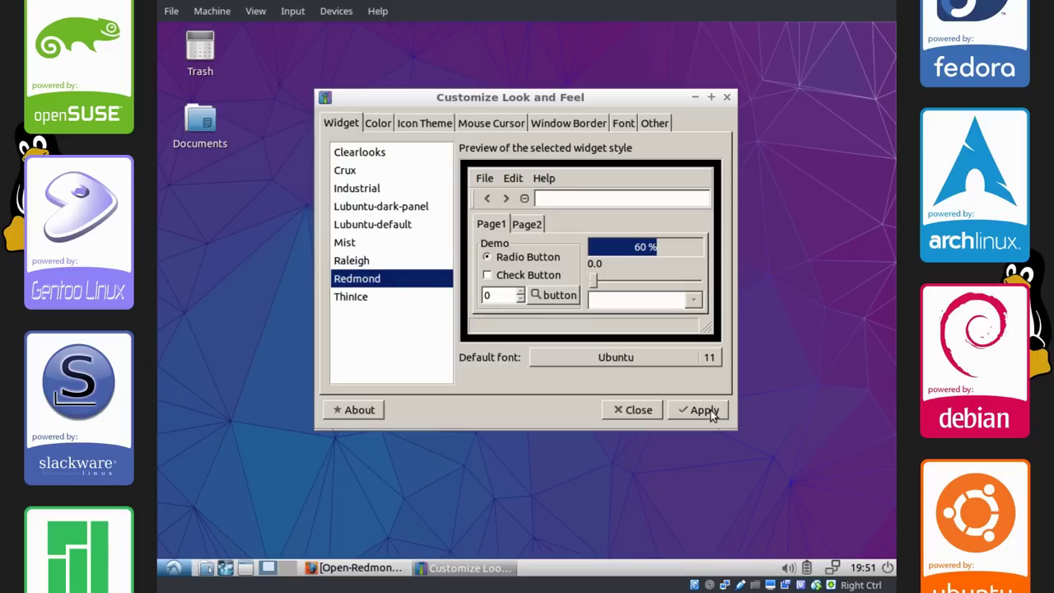
left_click(709, 412)
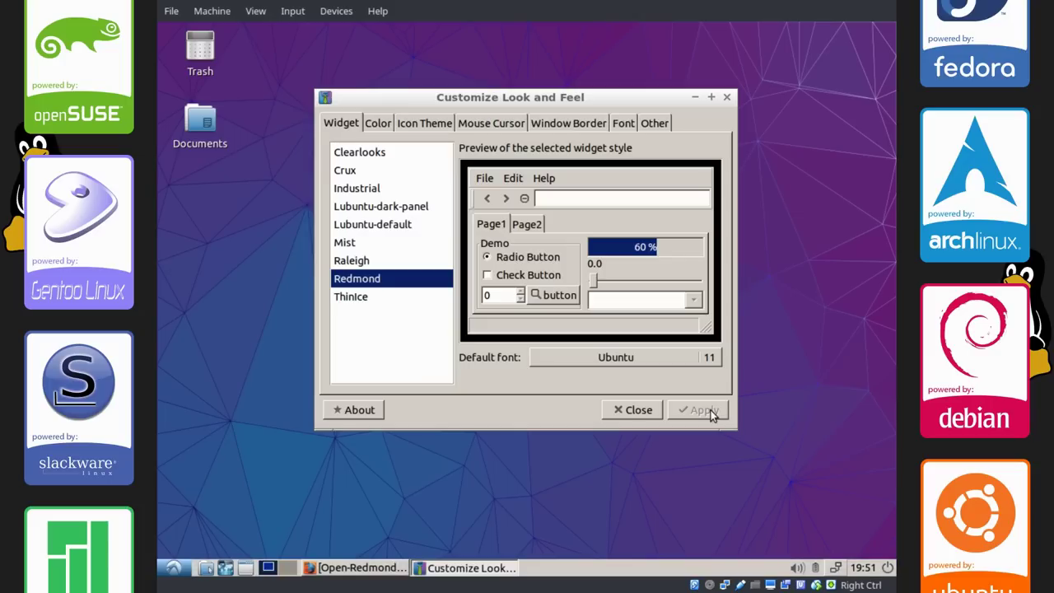
left_click(637, 410)
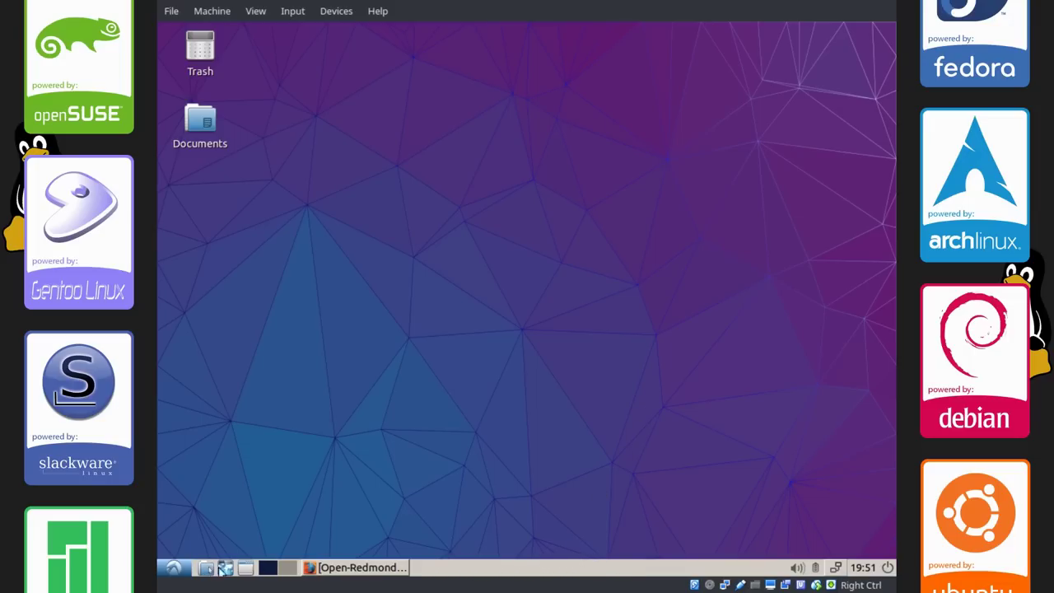
- Switch to Firefox and show the Open-Redmond theme page on Box-Look.org
left_click(400, 568)
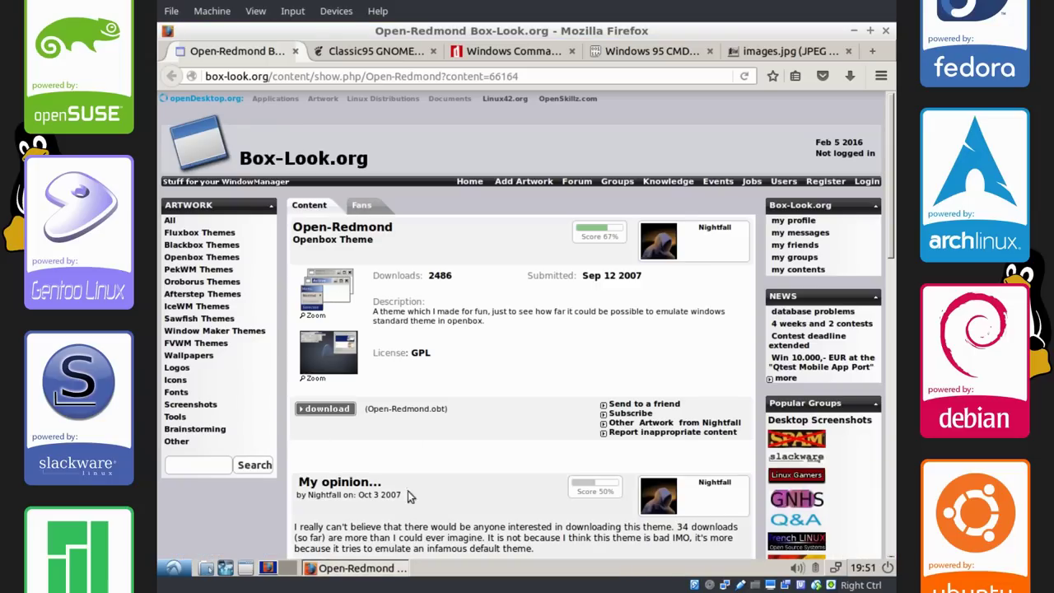
left_click(380, 51)
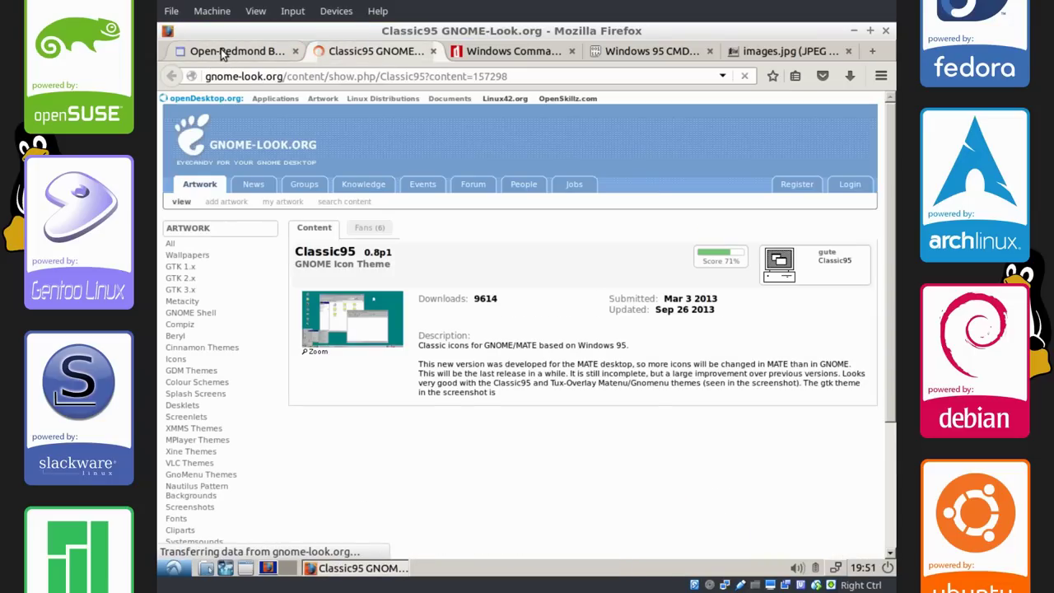
left_click(221, 50)
left_click(853, 31)
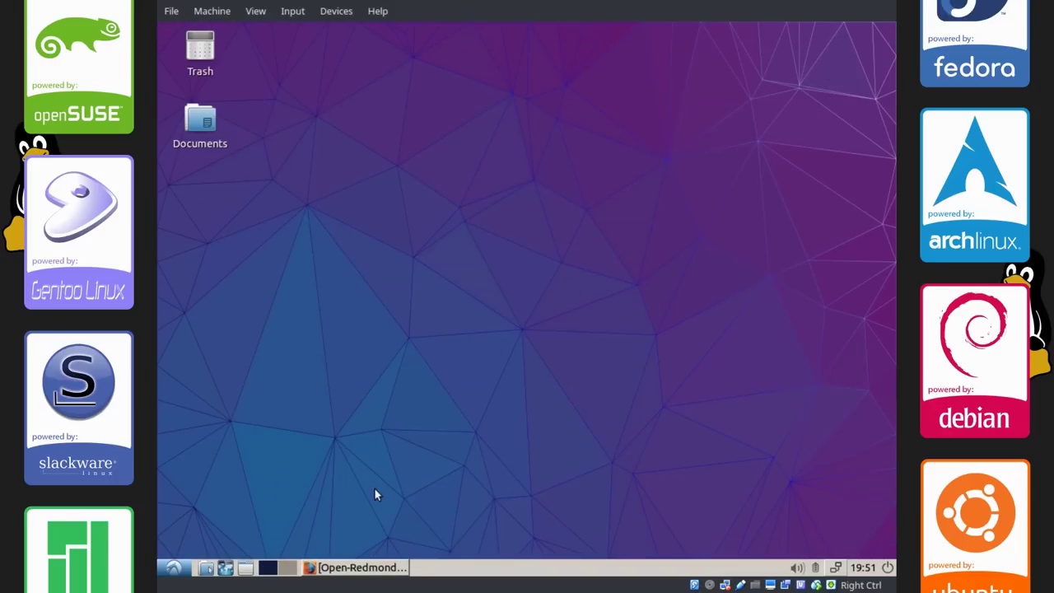
left_click(362, 568)
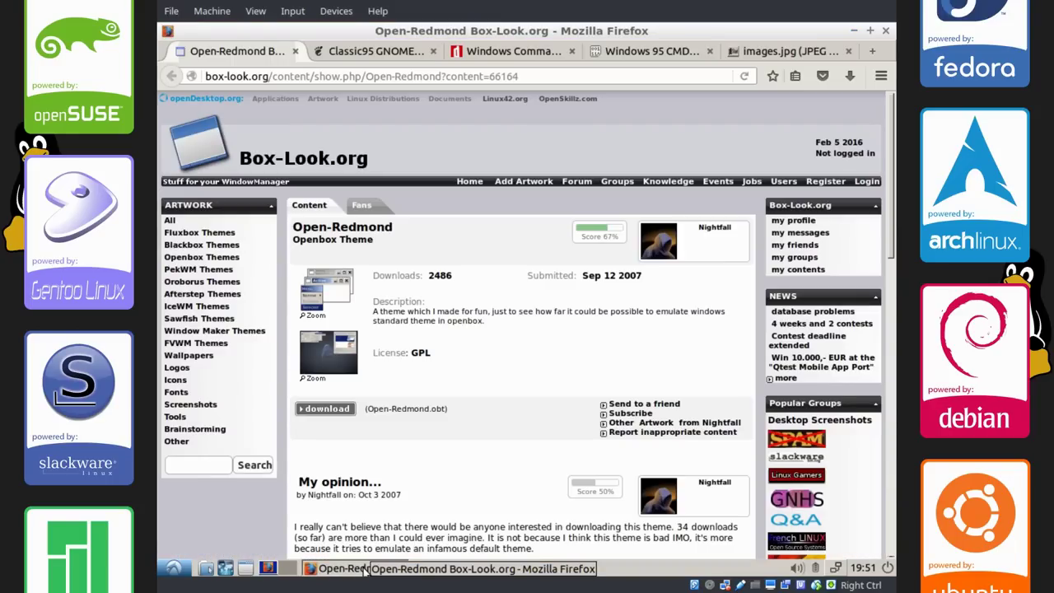
left_click(363, 568)
left_click(362, 568)
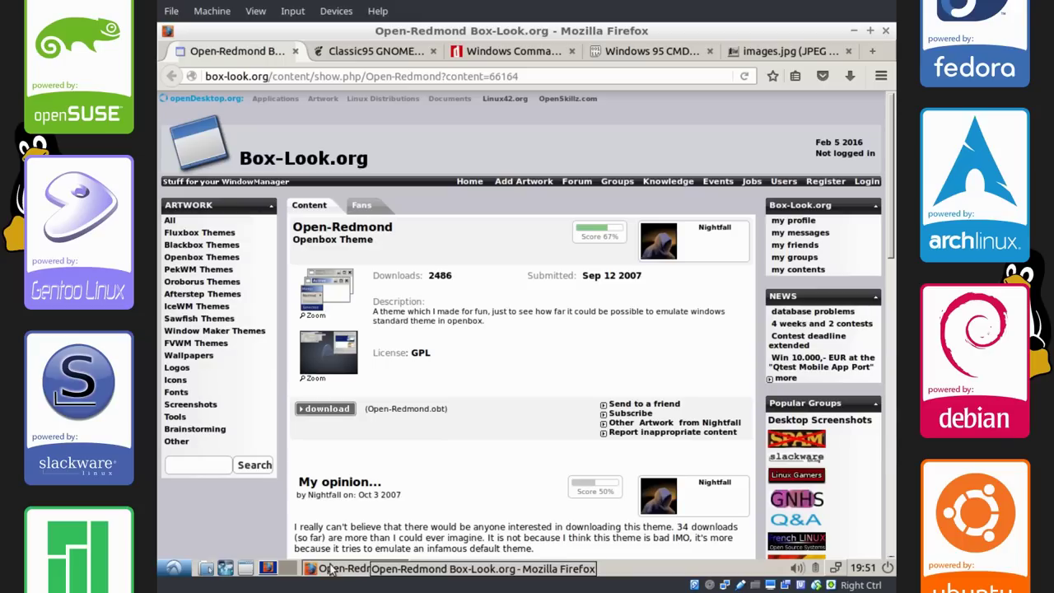
left_click(173, 568)
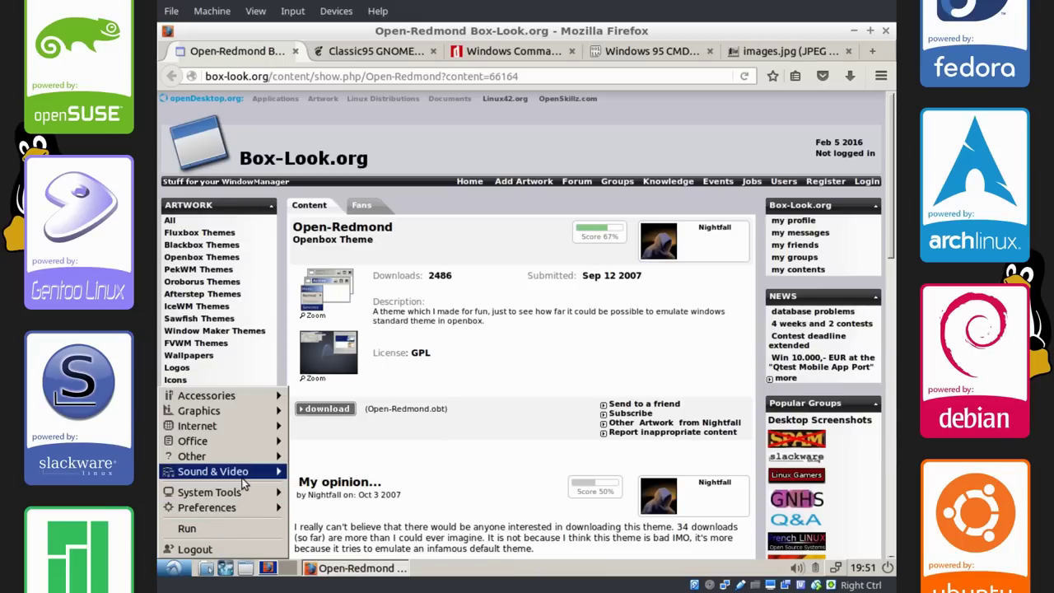
left_click(384, 570)
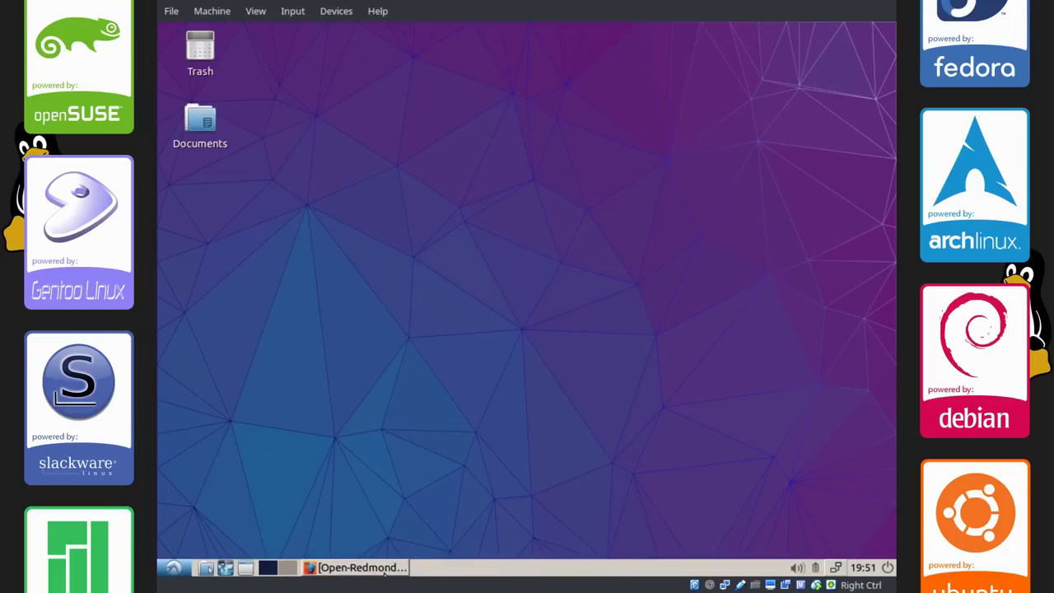
left_click(383, 570)
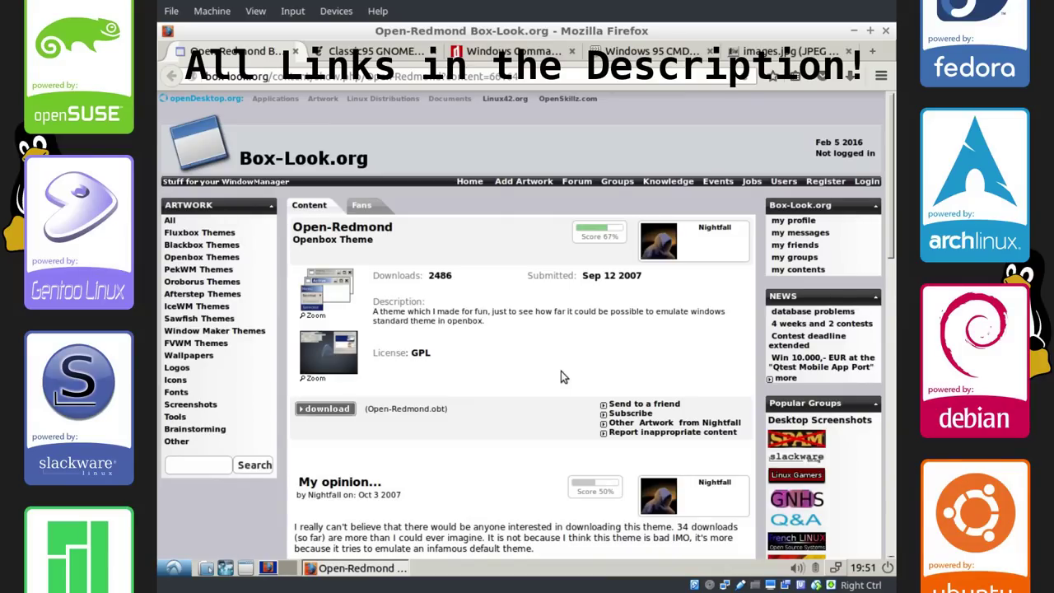
- Examine the Open-Redmond theme page and enlarge both of its preview screenshots
scroll(871, 238, "down", 3)
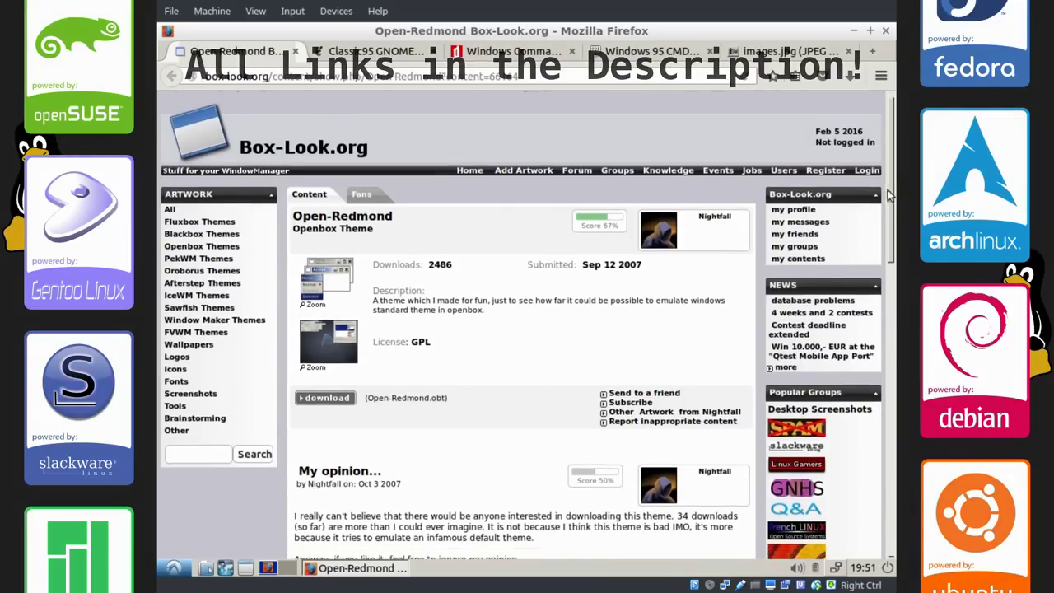
scroll(374, 376, "up", 3)
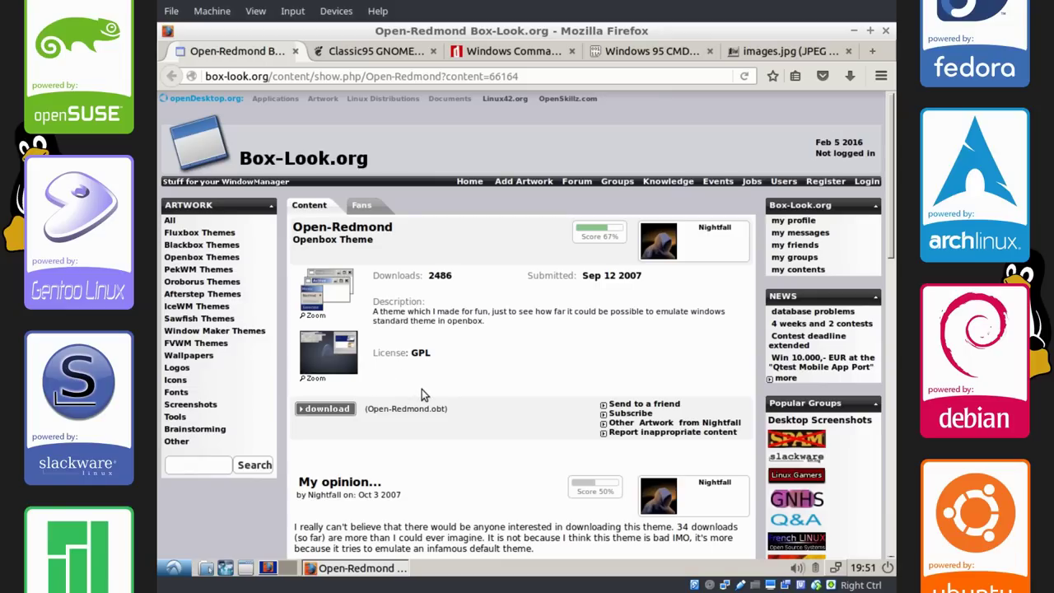
left_click(335, 286)
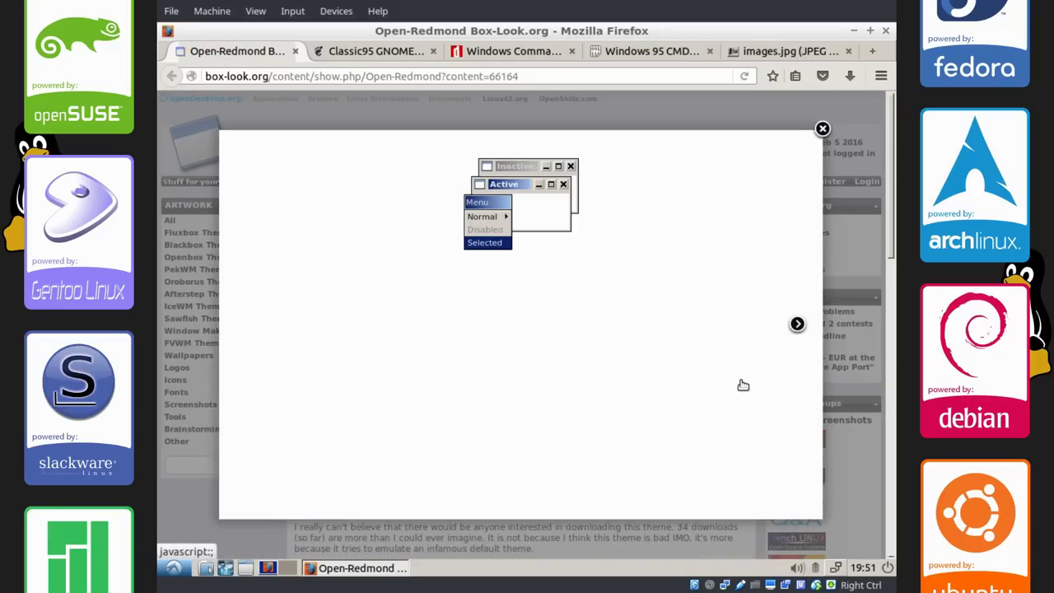
left_click(795, 325)
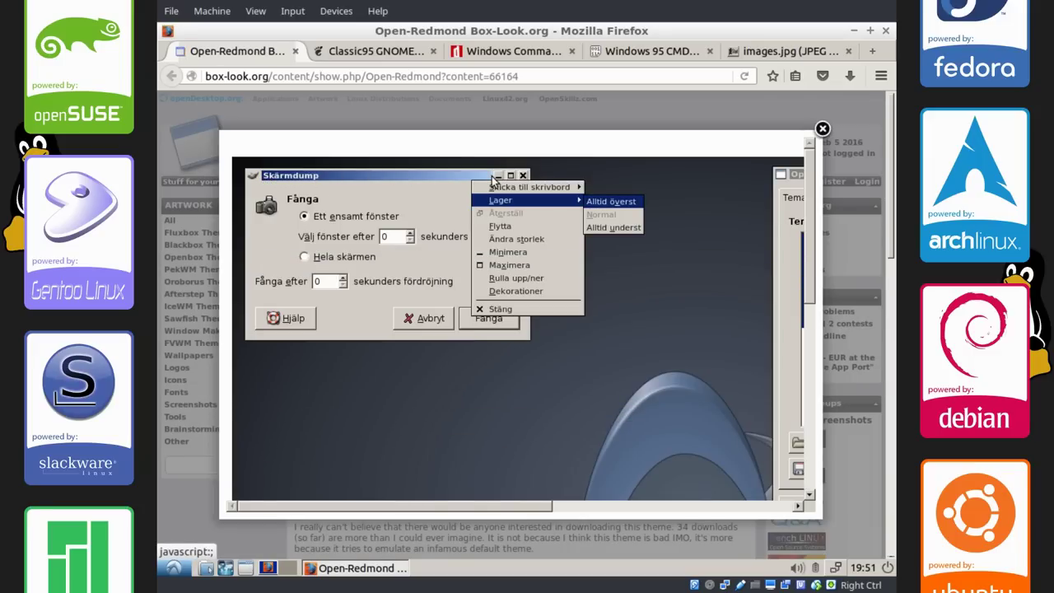
left_click(241, 324)
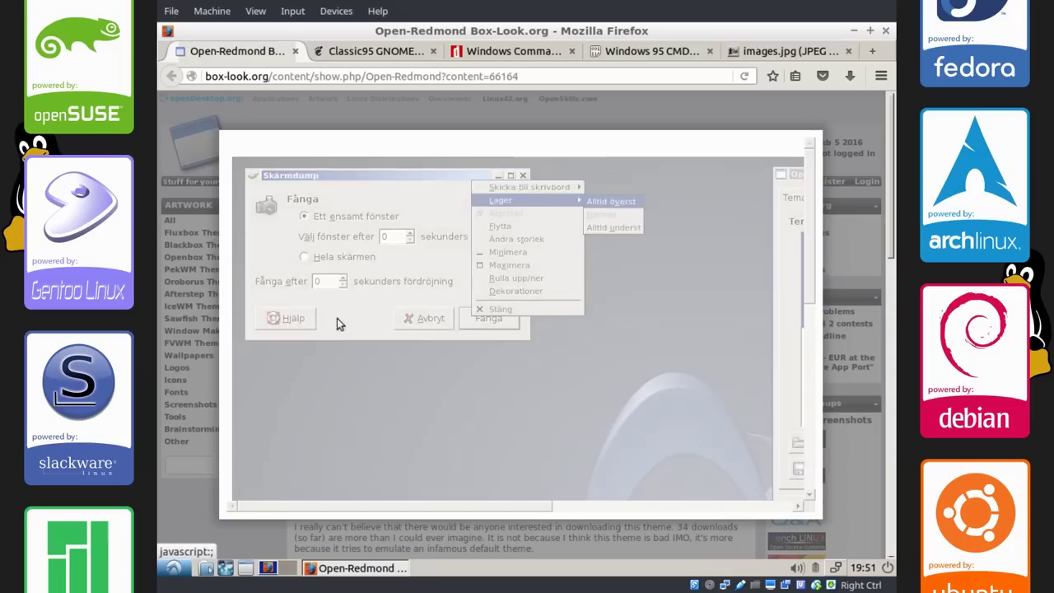
left_click(822, 128)
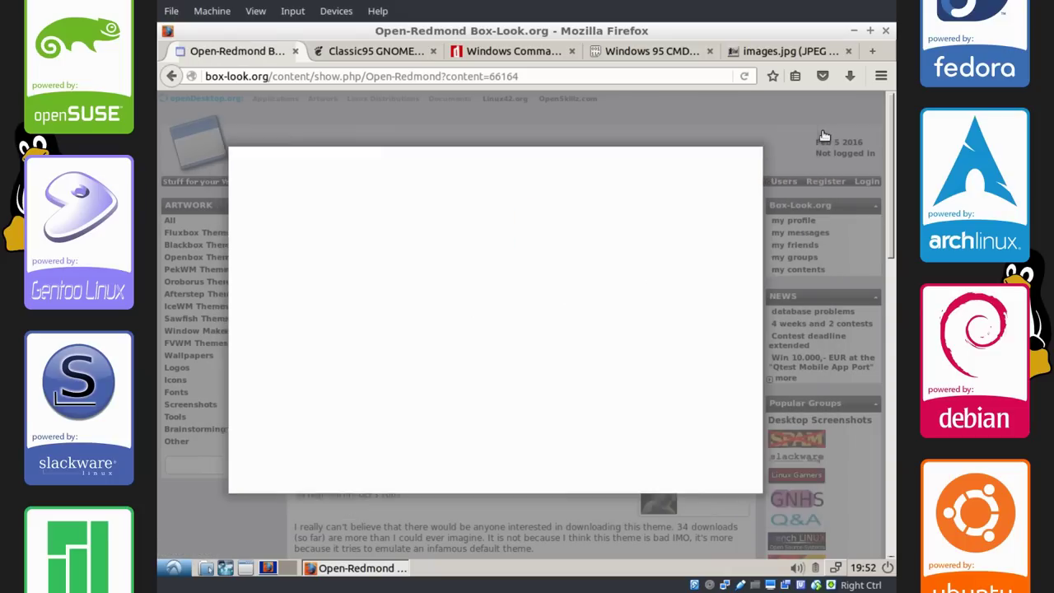
- Download the Open-Redmond Openbox theme archive and save the file to disk
left_click(327, 409)
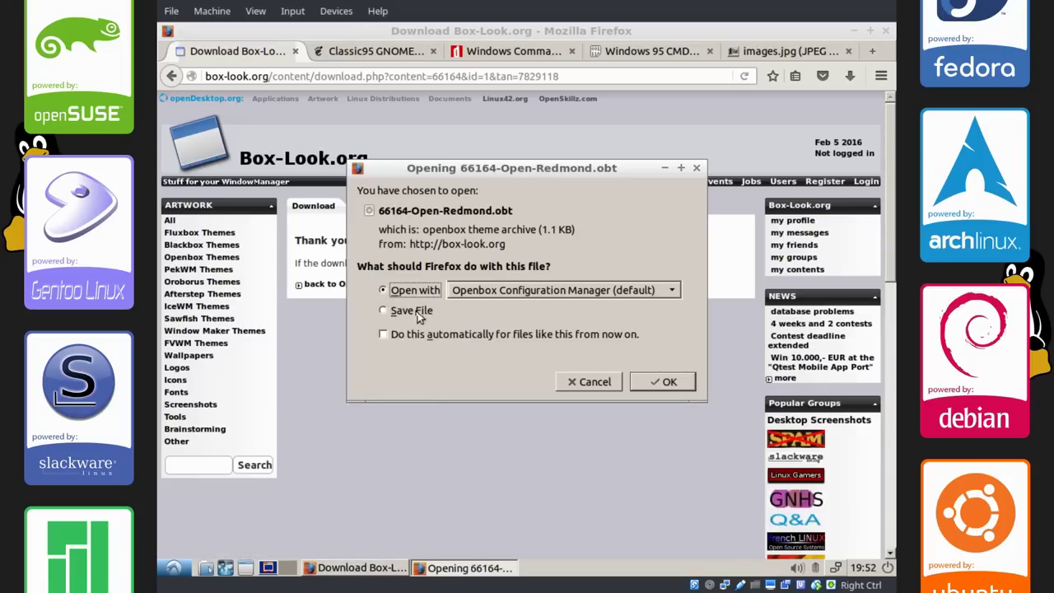
left_click(412, 310)
left_click(657, 382)
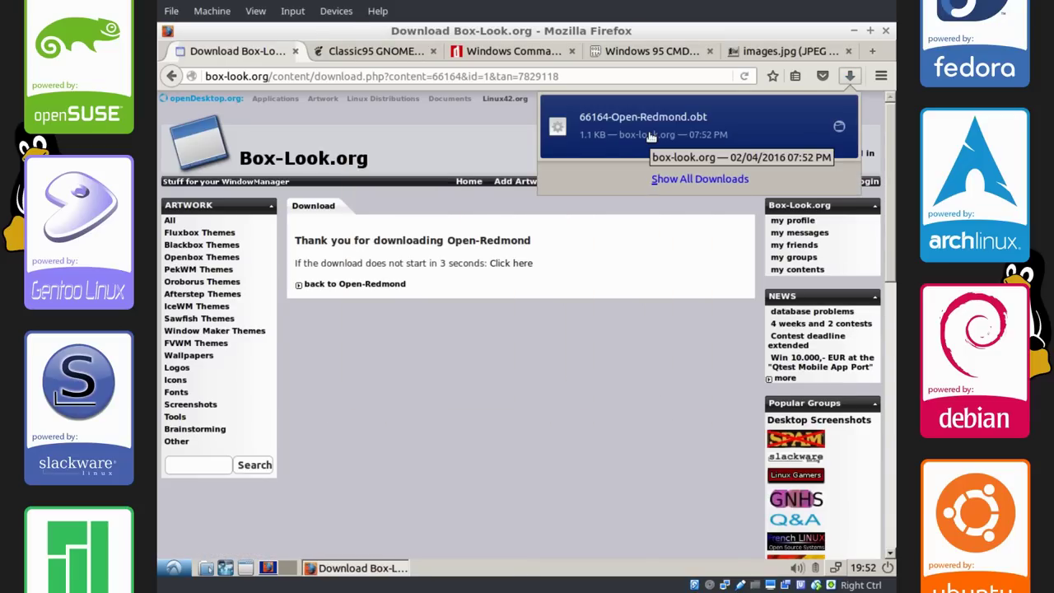
- Install and apply the downloaded 66164-Open-Redmond.obt theme with Openbox Configuration Manager, and close the manager
left_click(649, 133)
left_click_drag(630, 47, 603, 364)
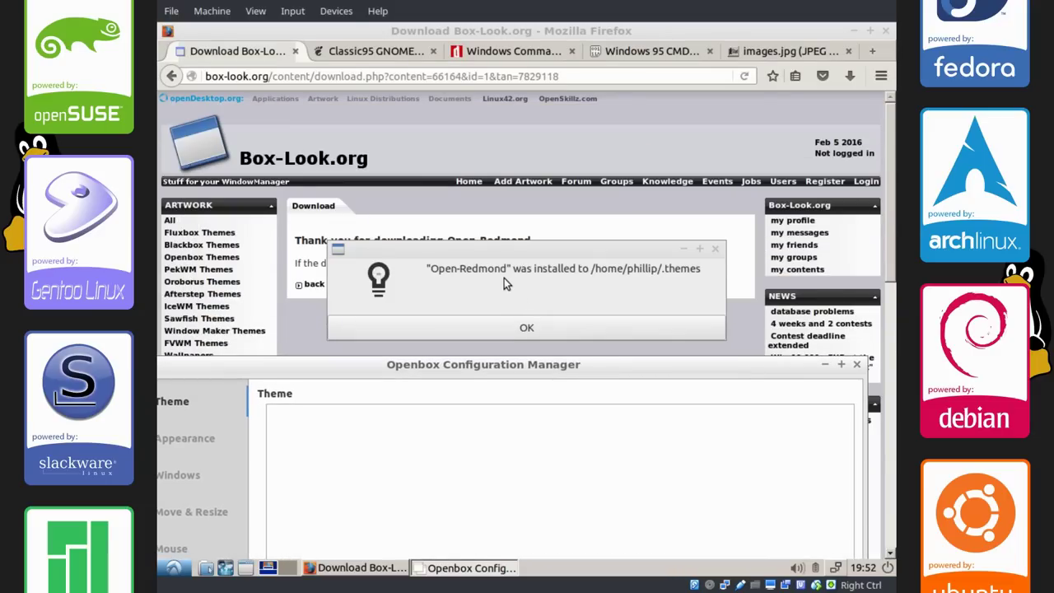
left_click_drag(662, 247, 657, 193)
left_click(633, 273)
left_click_drag(594, 362, 581, 85)
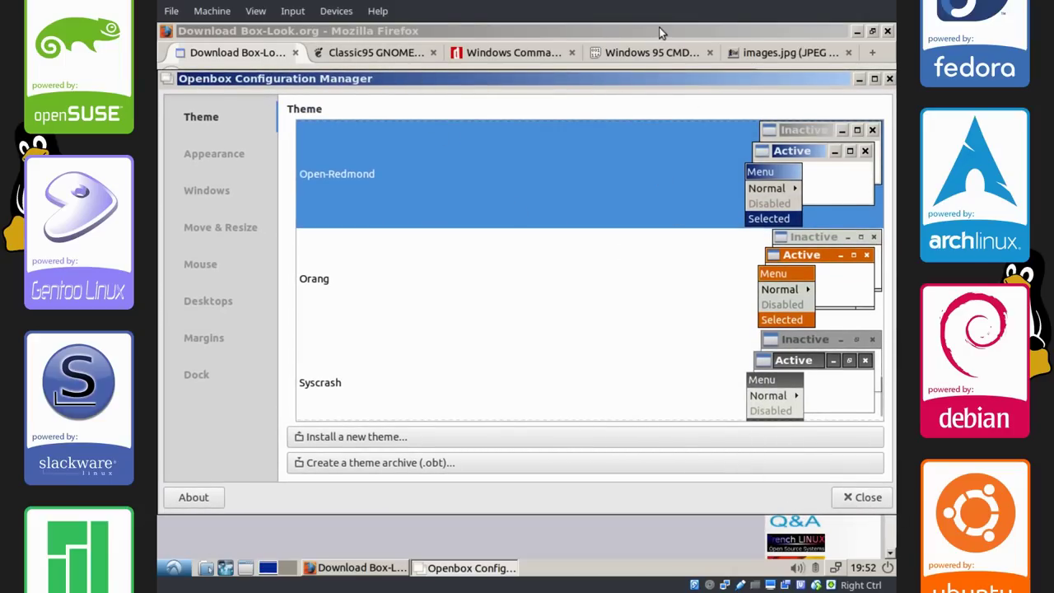
left_click(854, 496)
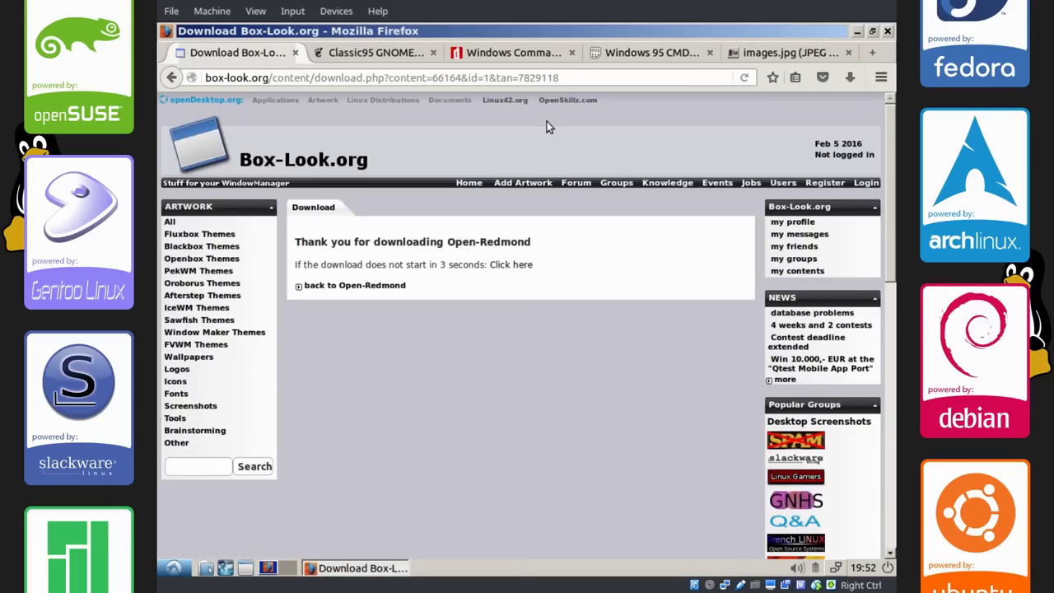
- Open the Classic95 icon theme page on GNOME-Look.org and examine its enlarged screenshot
left_click(362, 53)
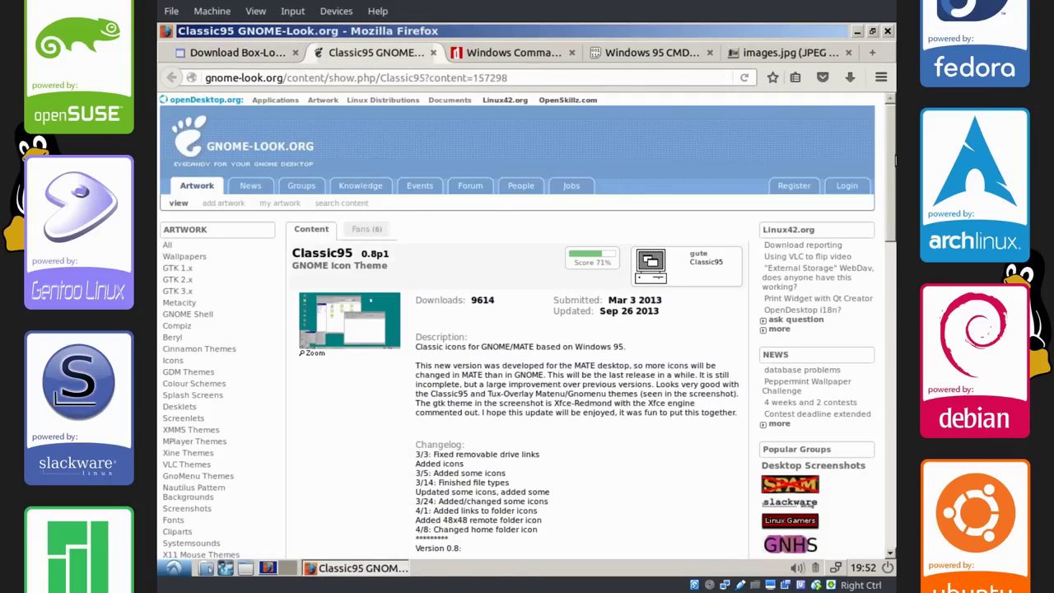
left_click_drag(887, 149, 873, 177)
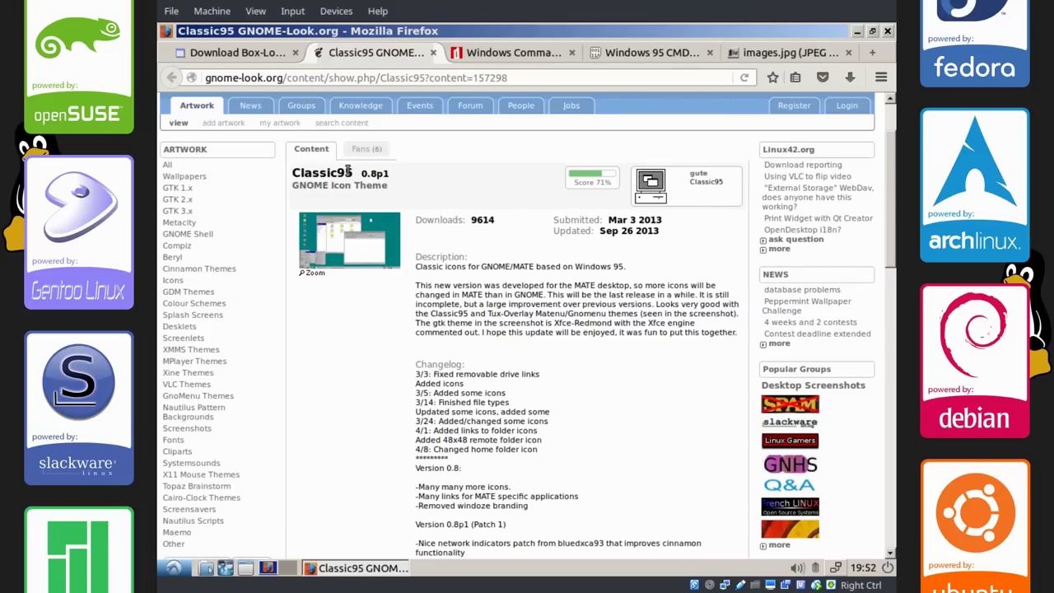
left_click(358, 246)
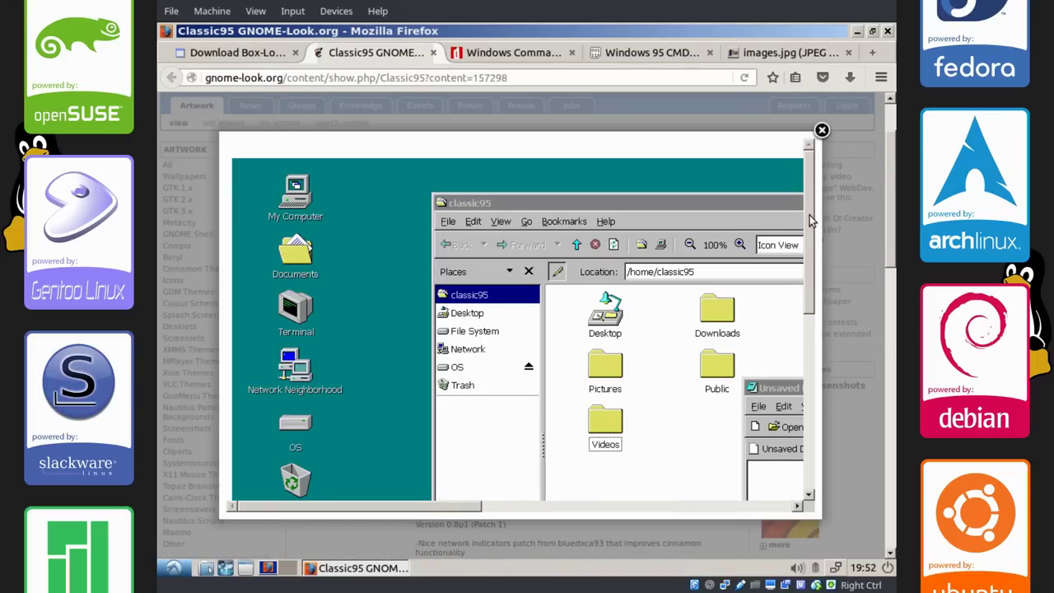
left_click_drag(809, 215, 764, 400)
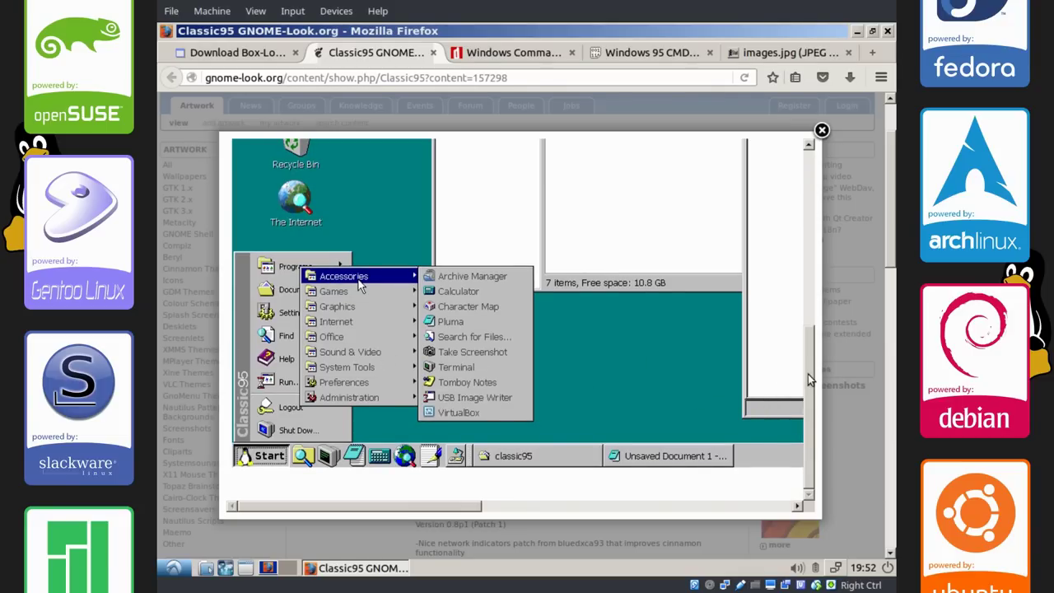
left_click_drag(807, 372, 819, 134)
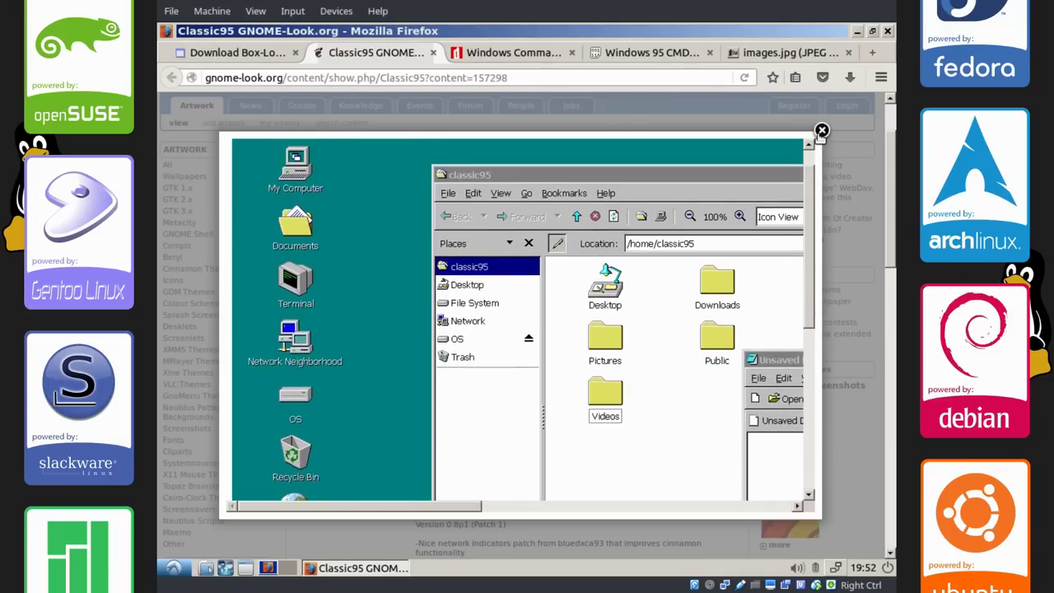
left_click(821, 131)
- Download the Classic95 icon theme through the blocked SourceForge page and save Classic95.tar.gz to disk
scroll(886, 175, "down", 4)
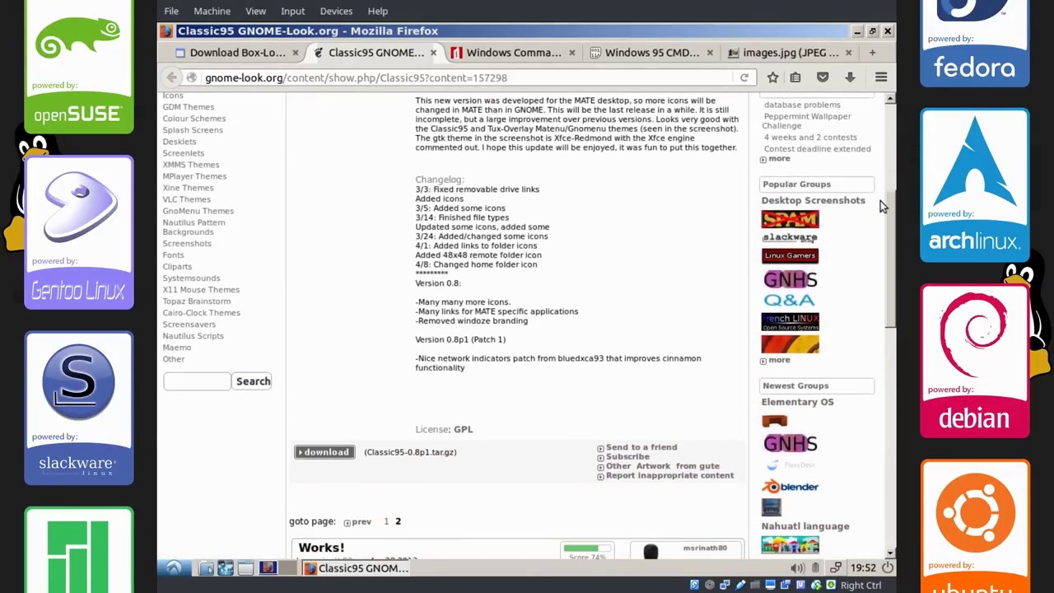
left_click(327, 451)
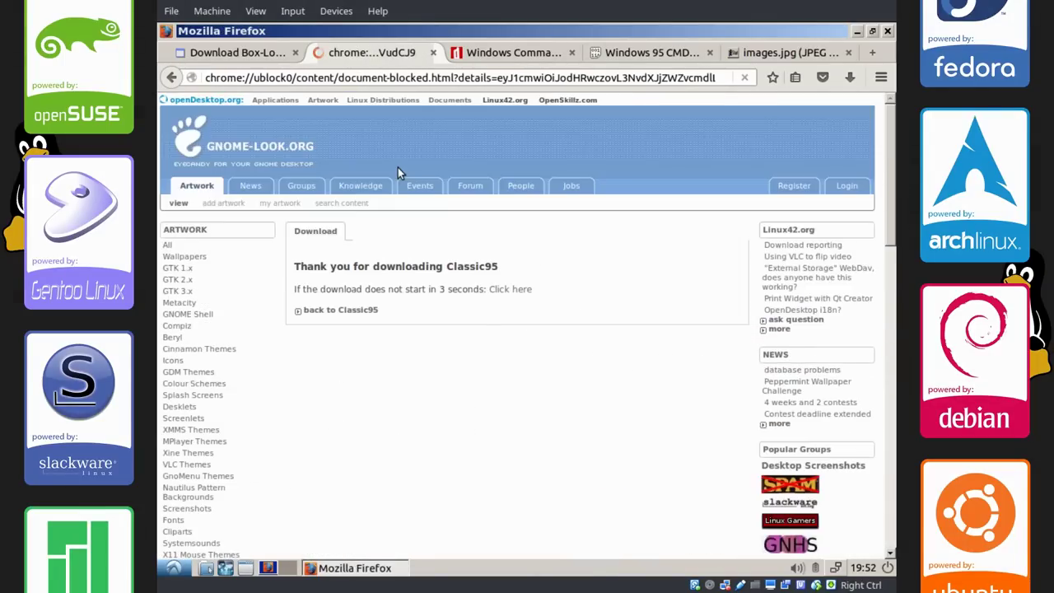
left_click(461, 473)
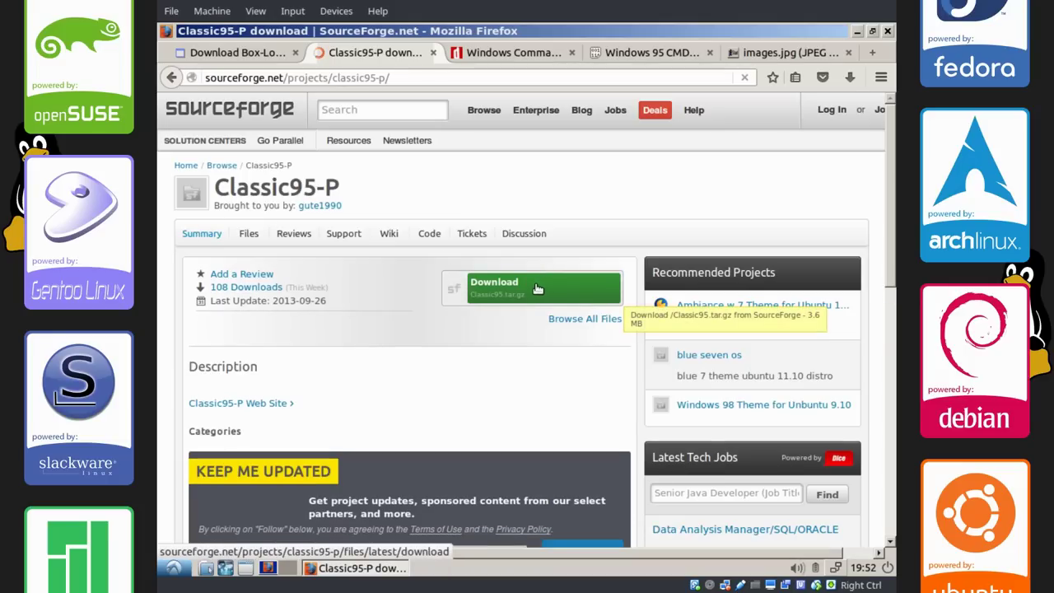
left_click(537, 288)
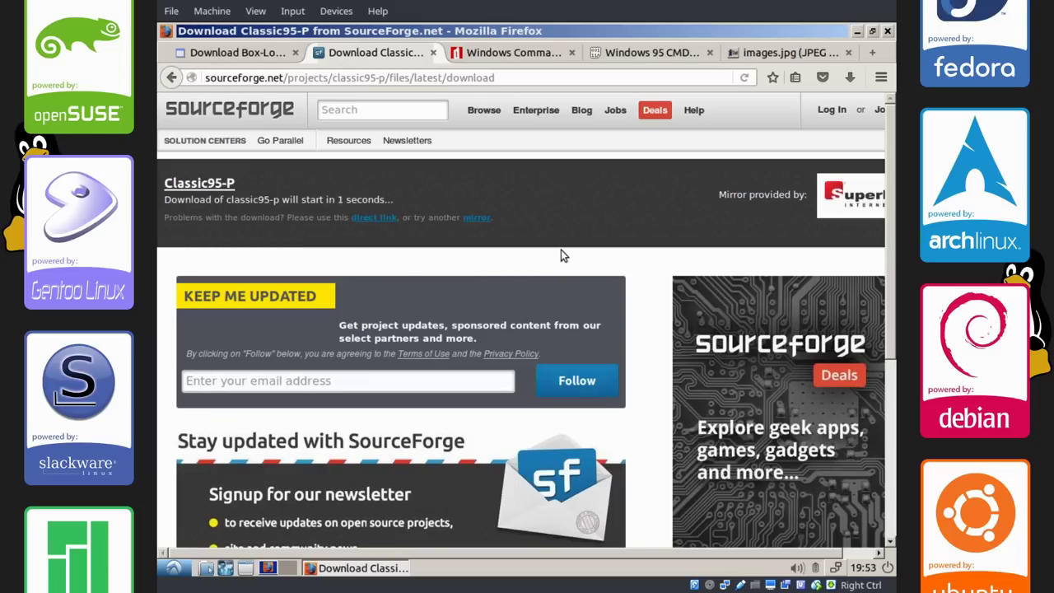
left_click(416, 313)
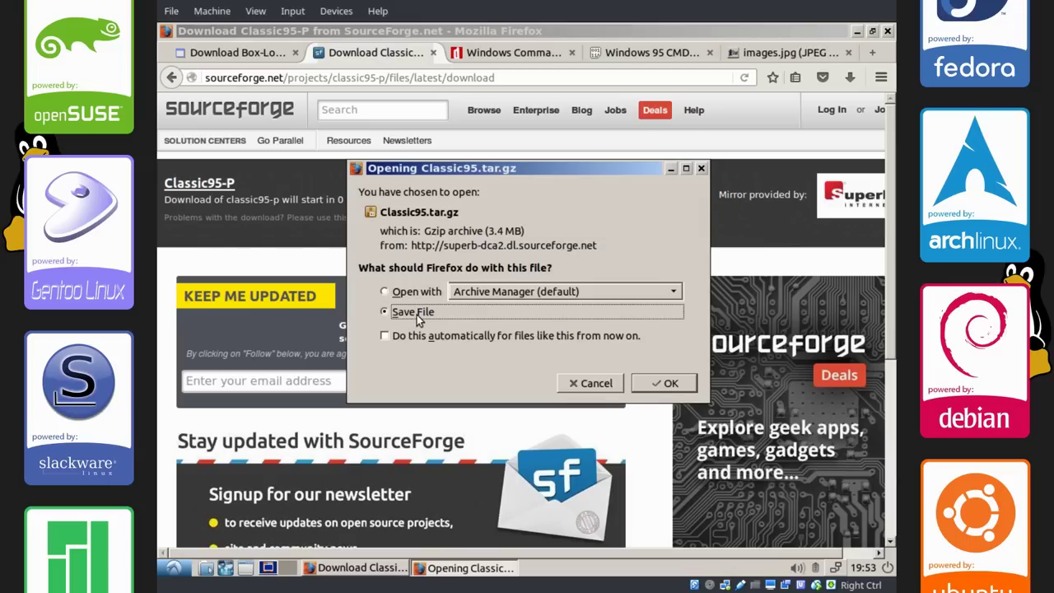
left_click(625, 340)
left_click(665, 406)
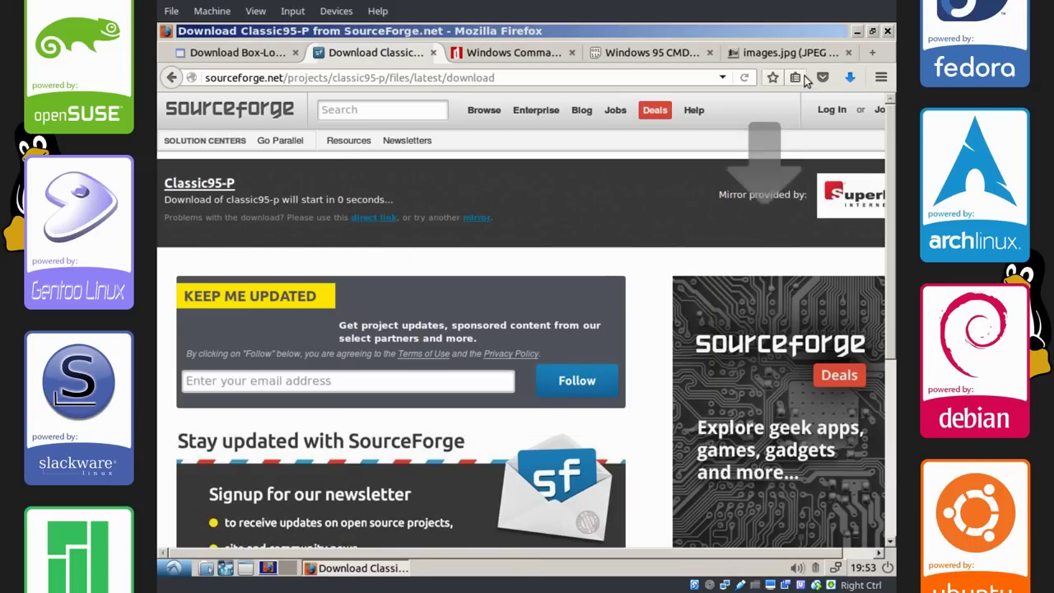
- Open the Downloads folder in the file manager and delete the 66164-Open-Redmond.obt file
left_click(856, 31)
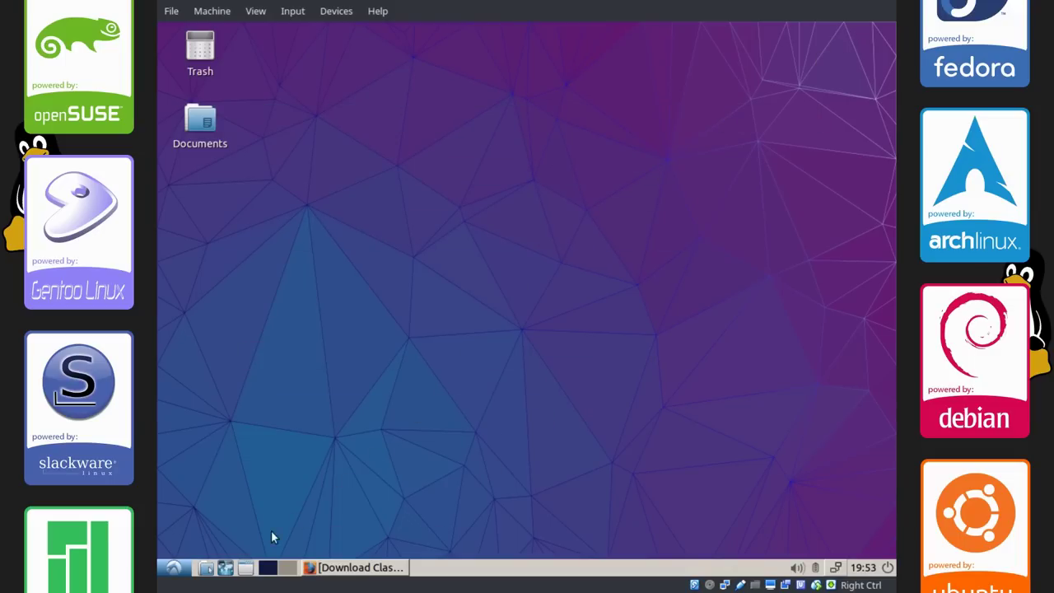
left_click(206, 567)
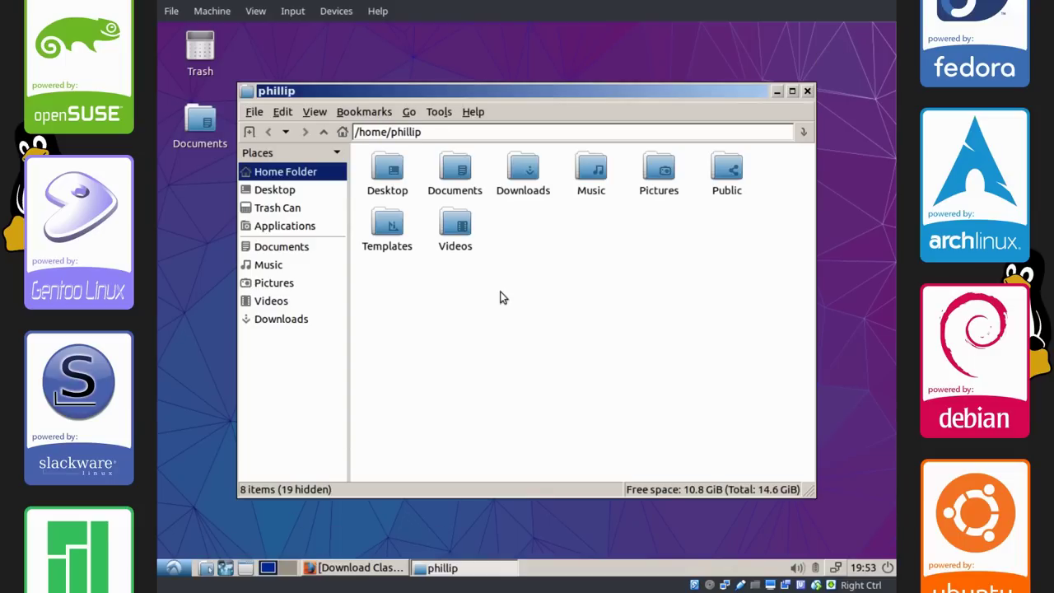
left_click_drag(543, 90, 621, 37)
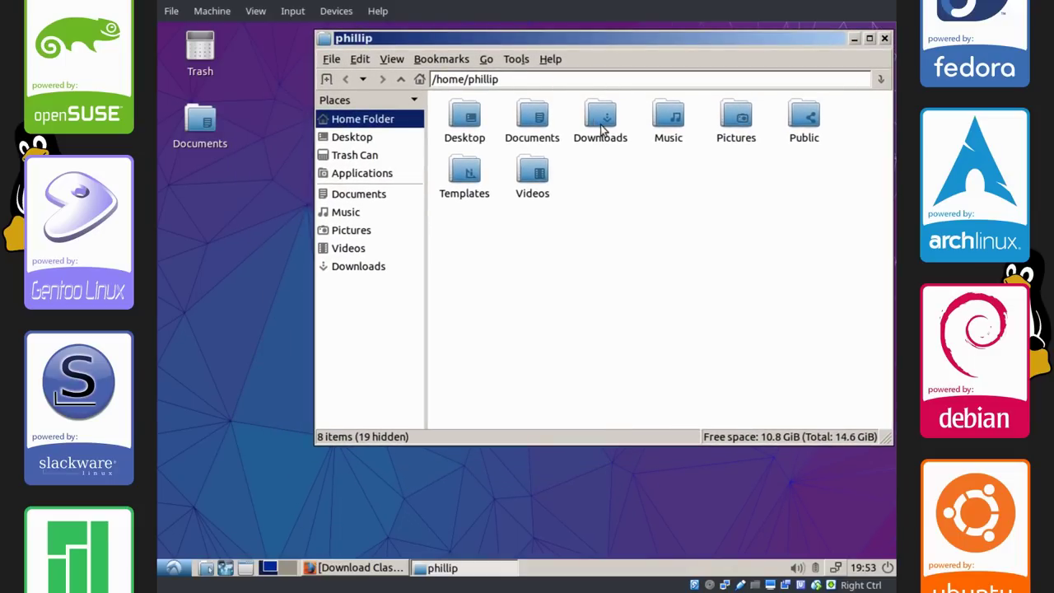
double_click(601, 128)
left_click(492, 153)
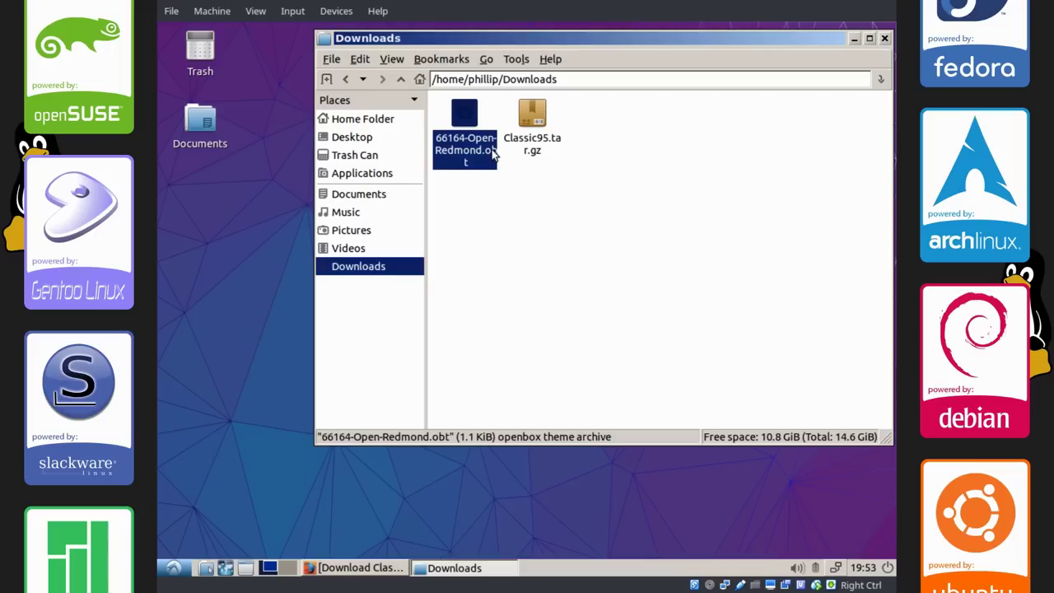
key("Delete")
key("Return")
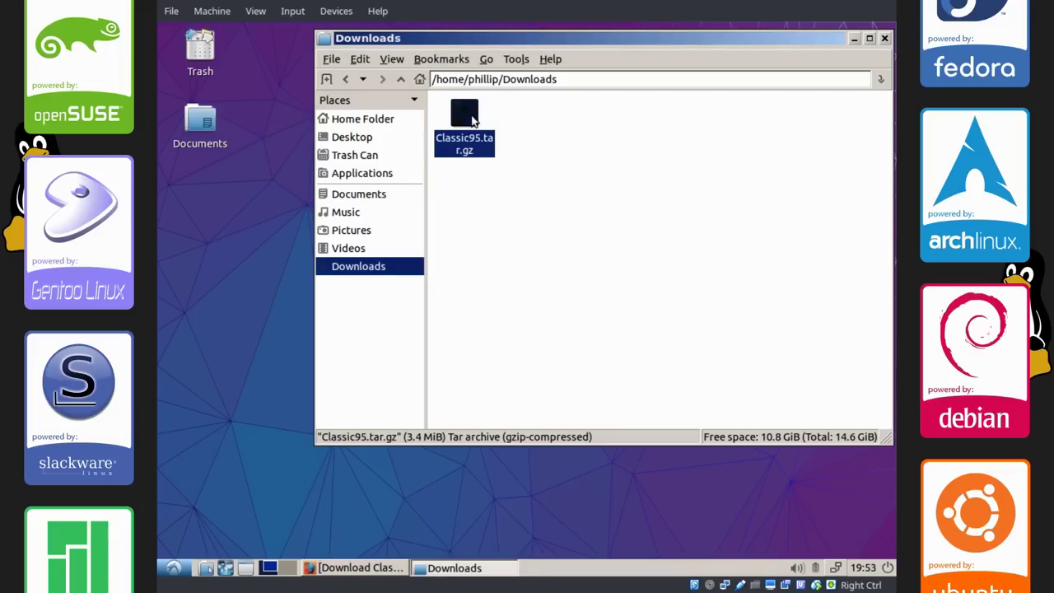
- Extract the Classic95 folder from Classic95.tar.gz into Downloads and close the archive
double_click(473, 121)
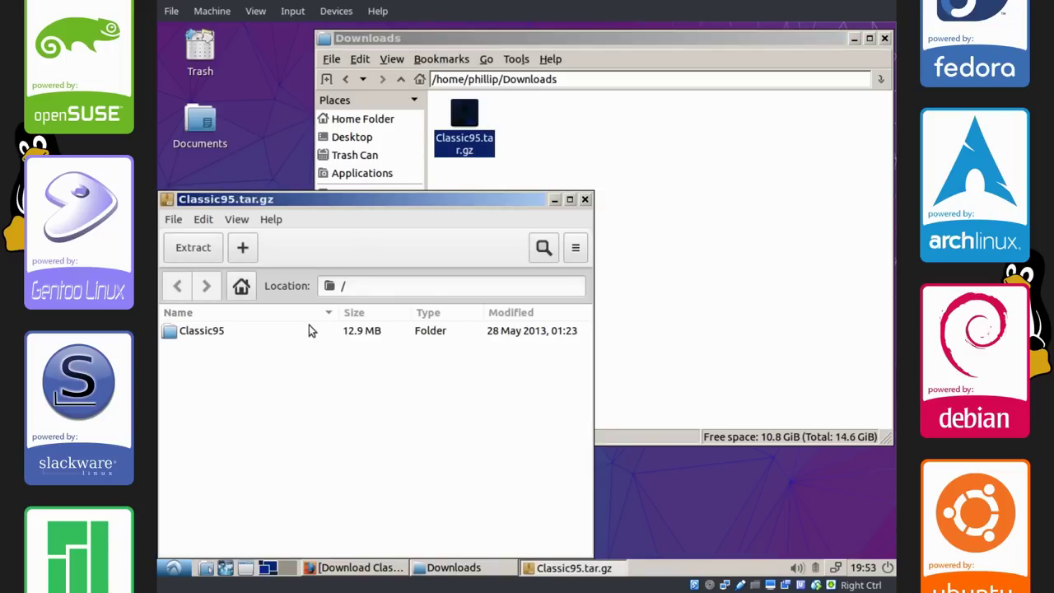
left_click_drag(309, 327, 627, 248)
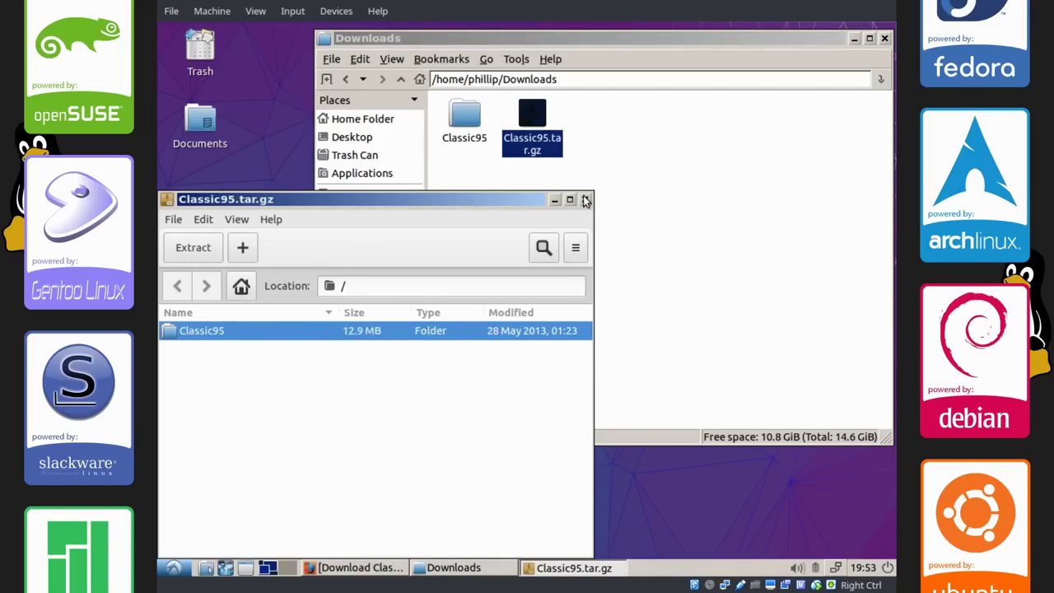
left_click(584, 199)
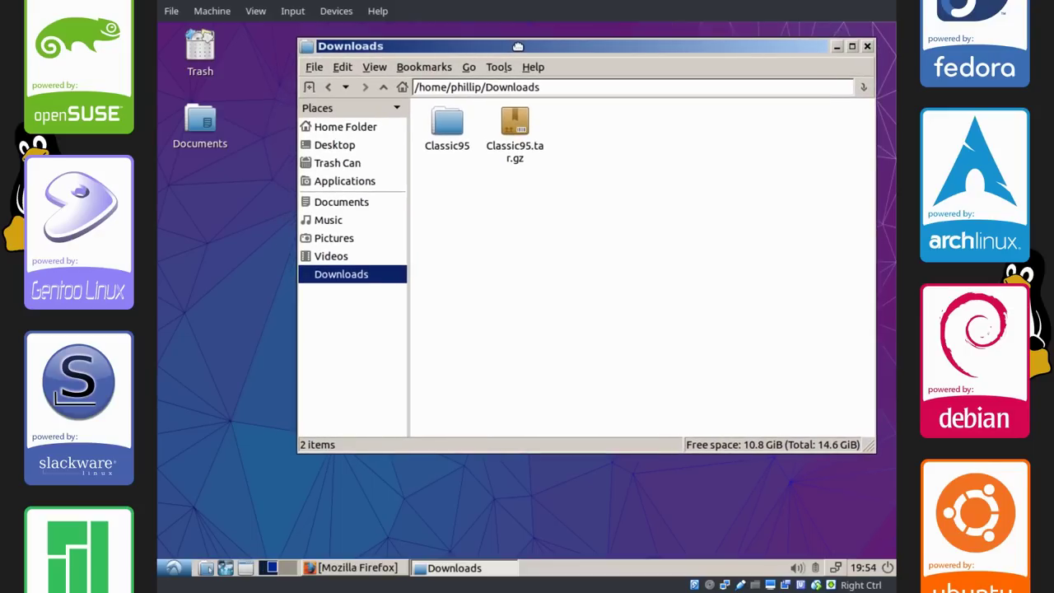
- Open the home folder in a second file manager window beside Downloads and show its hidden files
left_click(205, 567)
left_click_drag(497, 153, 512, 263)
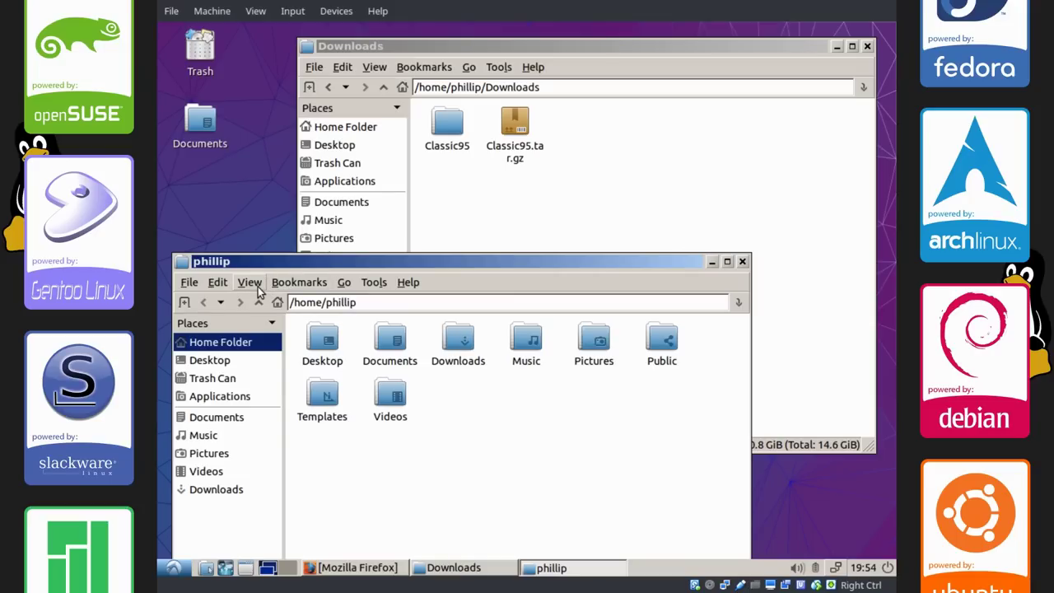
left_click(249, 282)
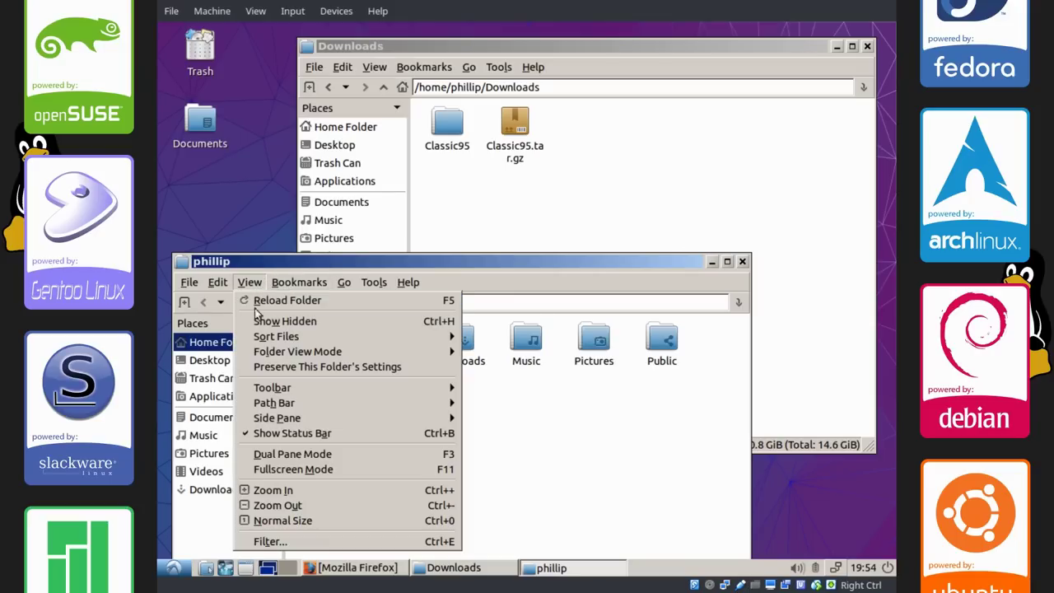
right_click(605, 423)
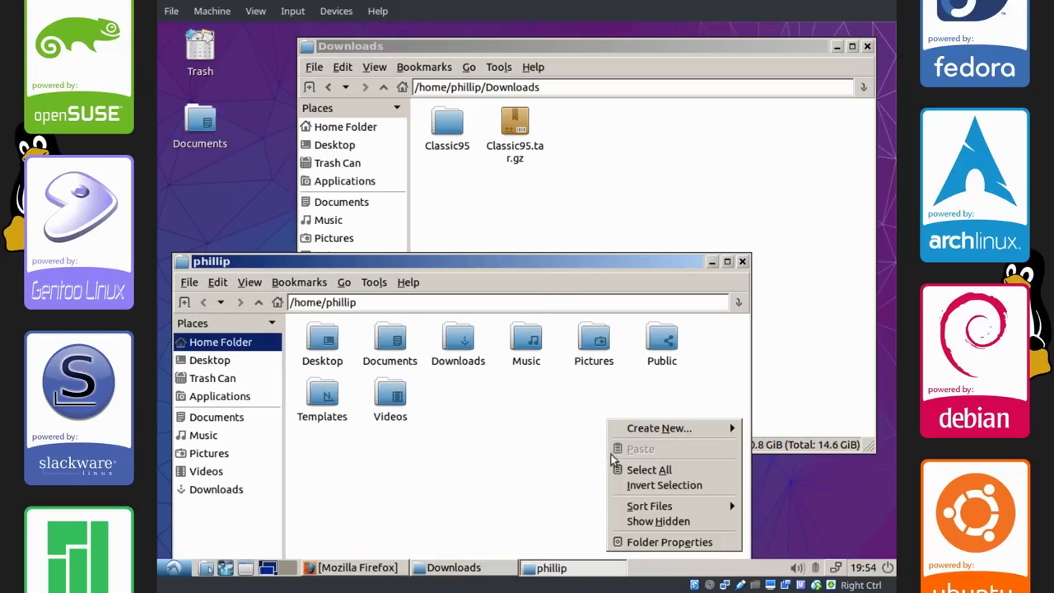
left_click(555, 261)
left_click_drag(555, 260, 555, 142)
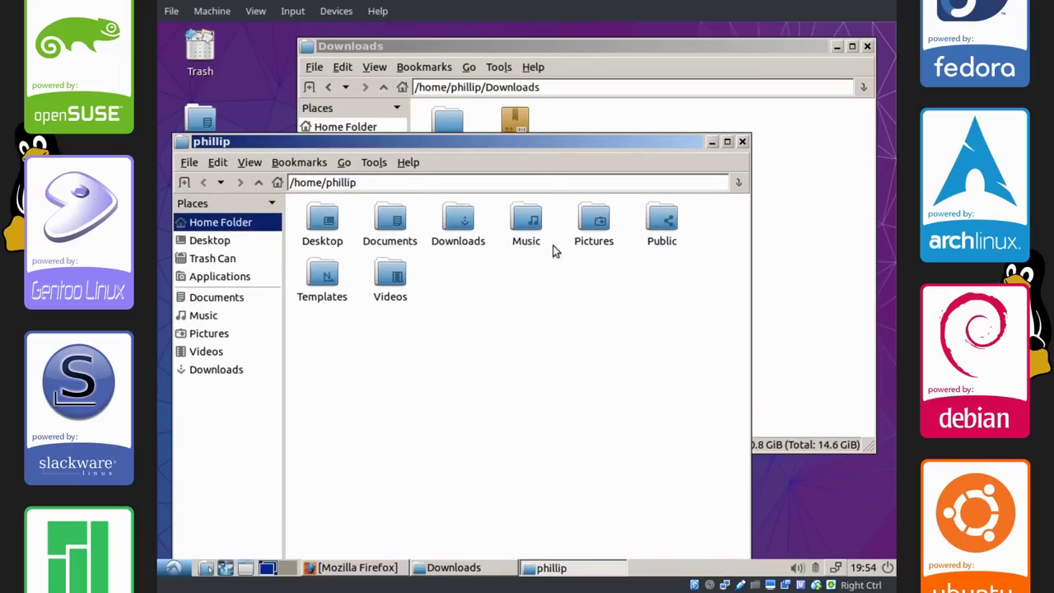
key("ctrl+h")
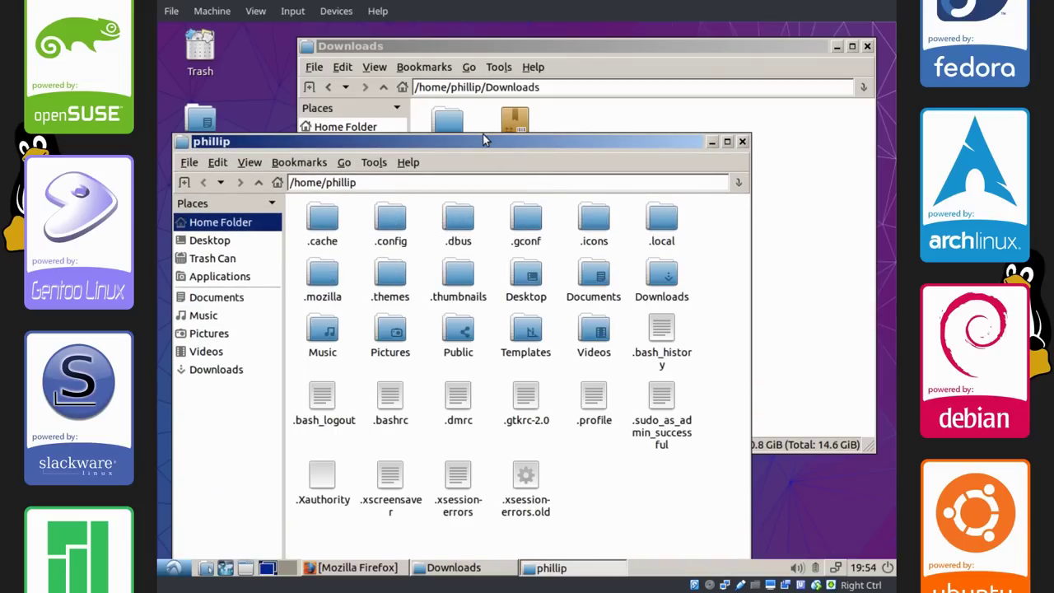
left_click_drag(481, 140, 489, 166)
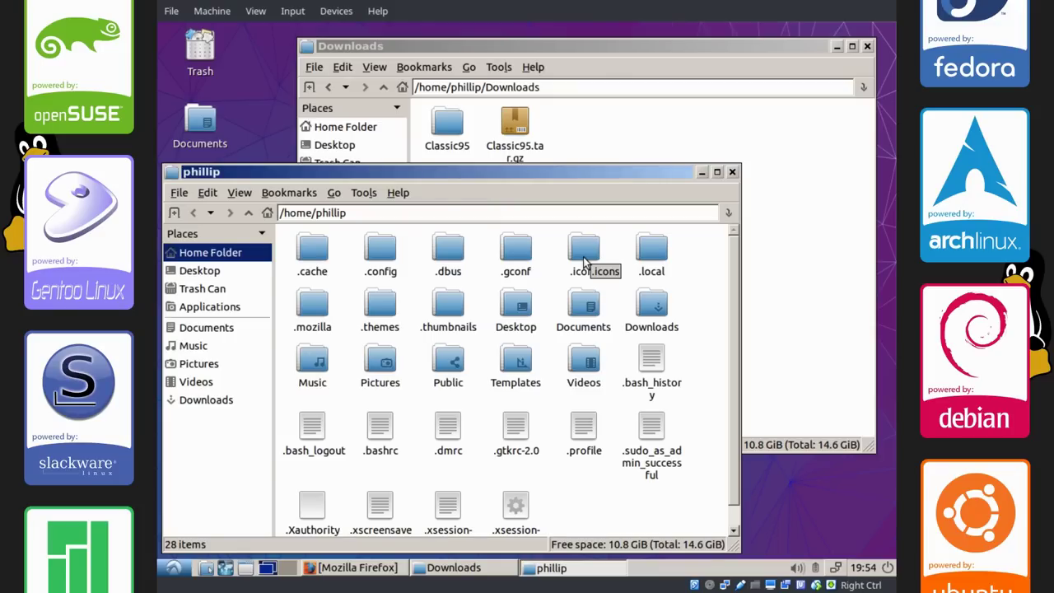
- Move the extracted Classic95 folder from Downloads into the hidden .icons folder
double_click(583, 262)
left_click_drag(521, 48, 702, 76)
left_click_drag(627, 157, 425, 328)
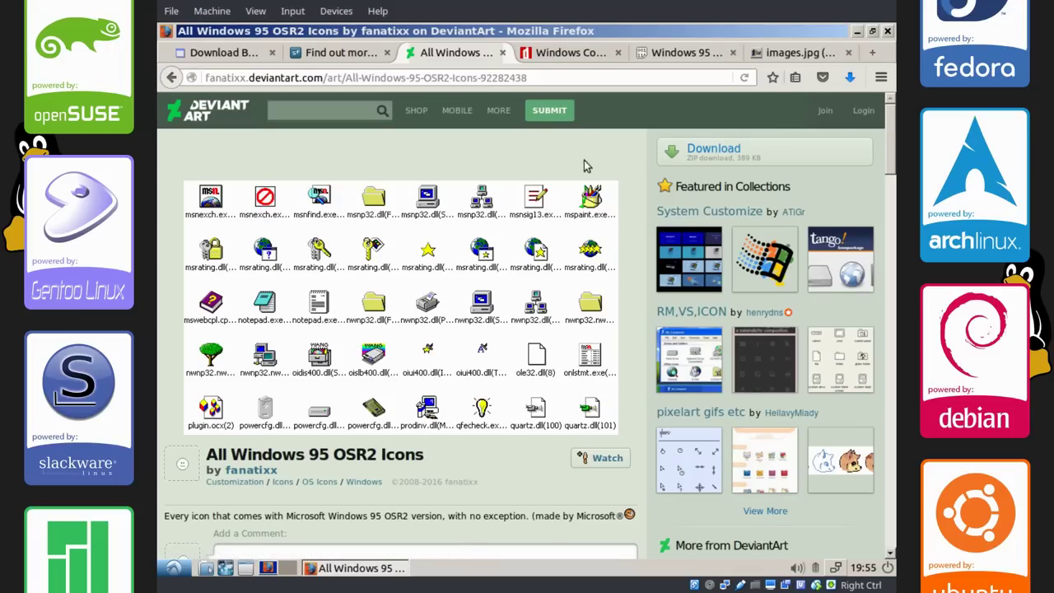
- Download the Windows Command Prompt font from its dafont.com page and save windows_command_prompt.zip to disk
mouse_move(893, 145)
left_mouse_down()
mouse_move(889, 191)
mouse_move(893, 140)
left_mouse_up()
left_click(539, 53)
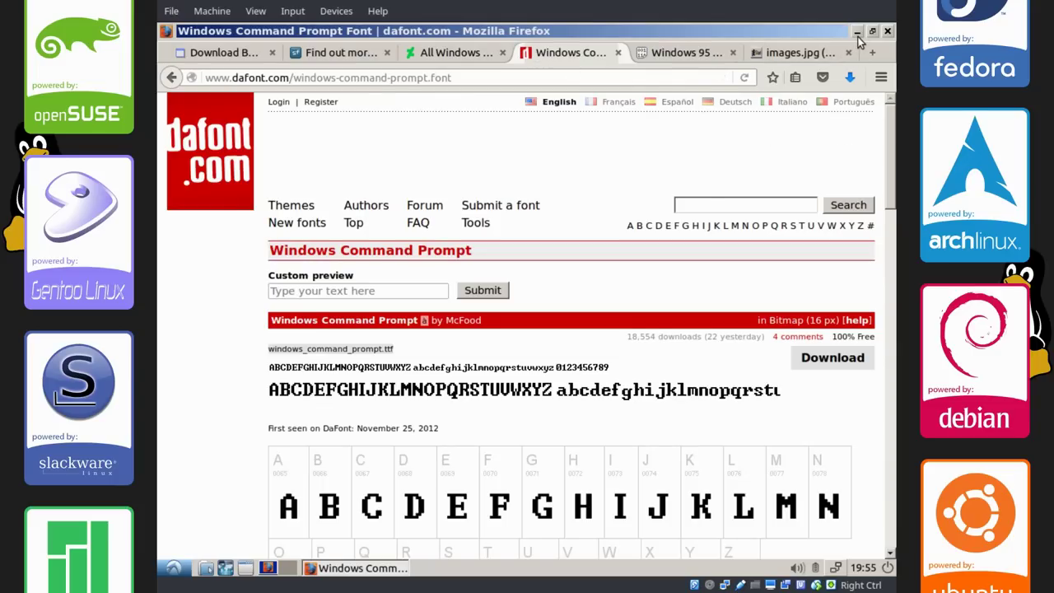
scroll(884, 227, "down", 3)
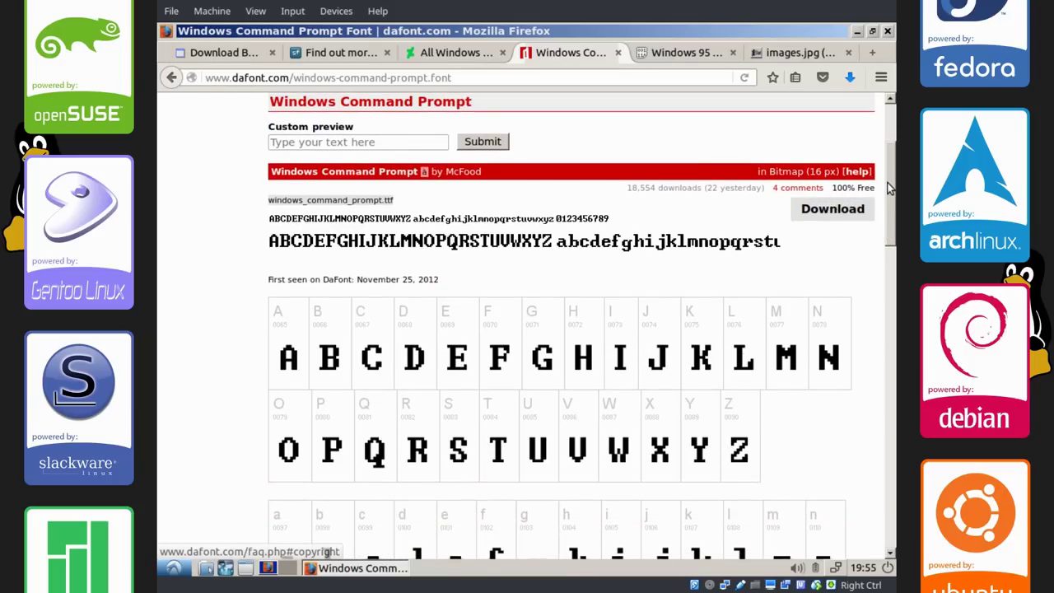
left_click(838, 211)
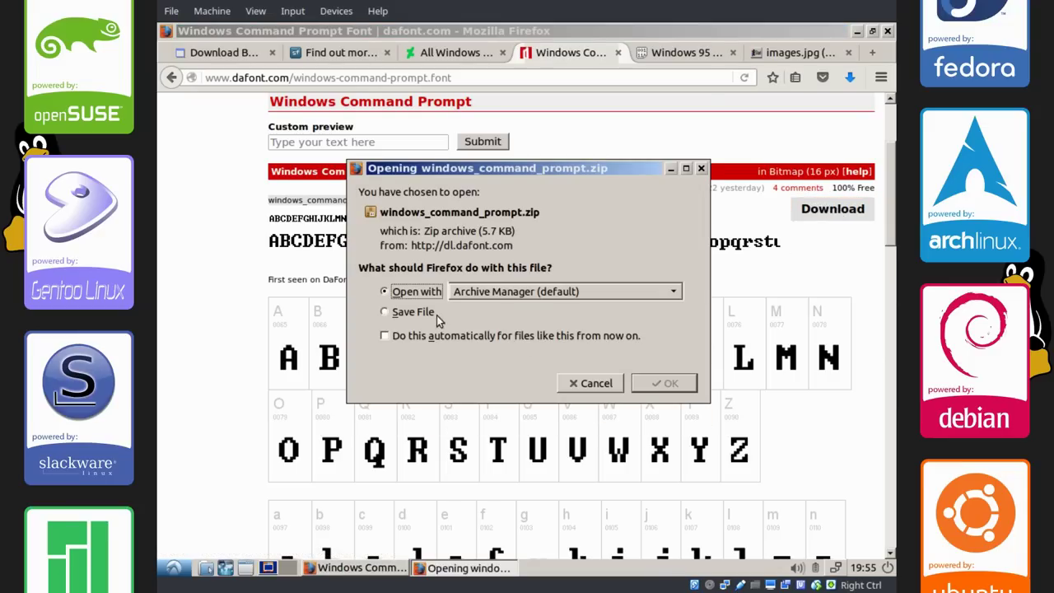
left_click(412, 312)
left_click(654, 384)
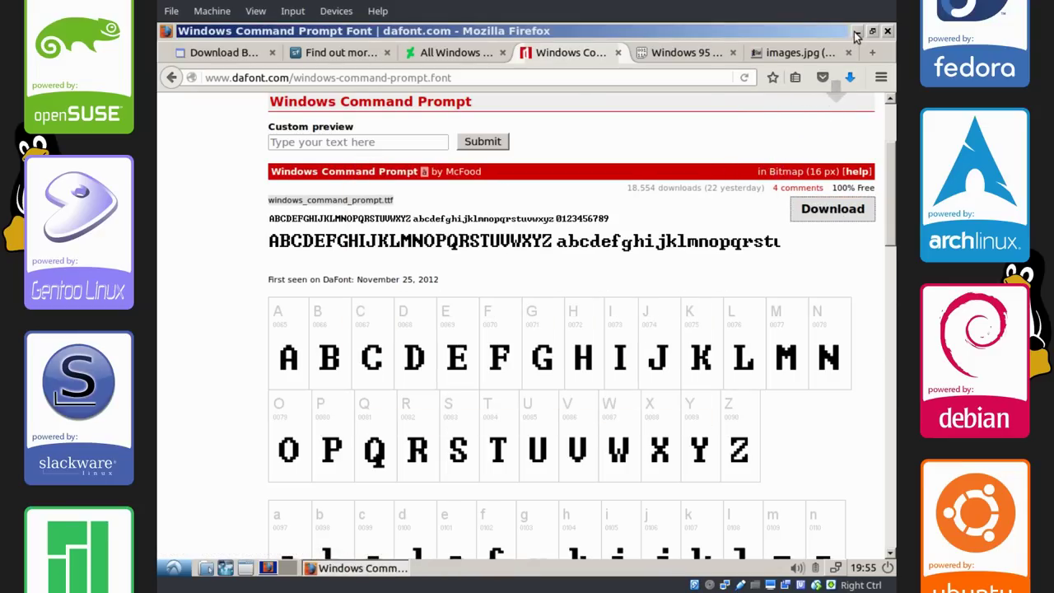
- Open the home folder and the Downloads folder in two separate file manager windows
left_click(354, 567)
left_click(206, 567)
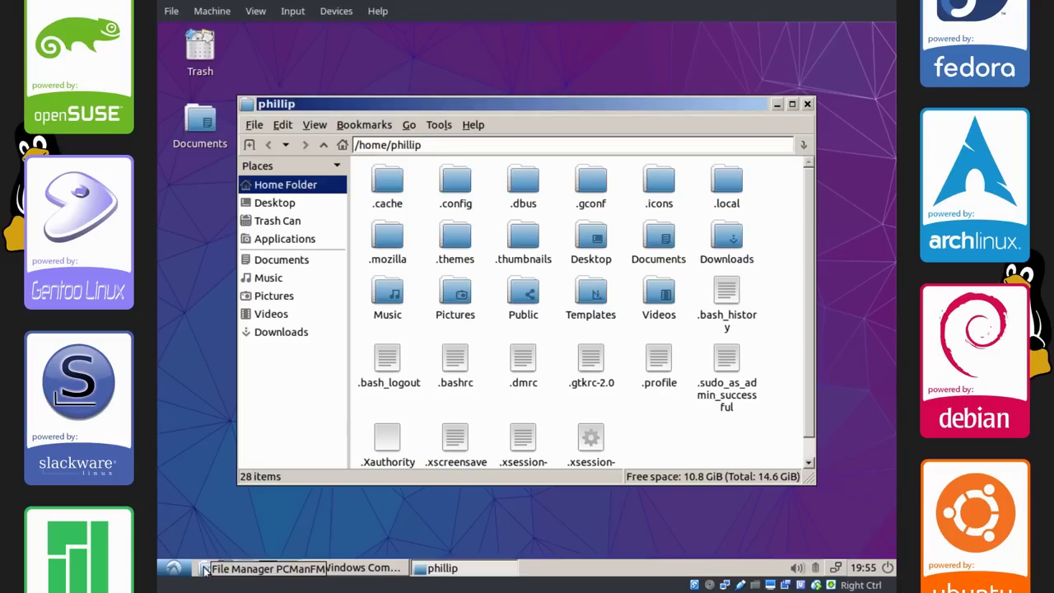
left_click(206, 567)
left_click_drag(748, 109, 800, 200)
double_click(779, 333)
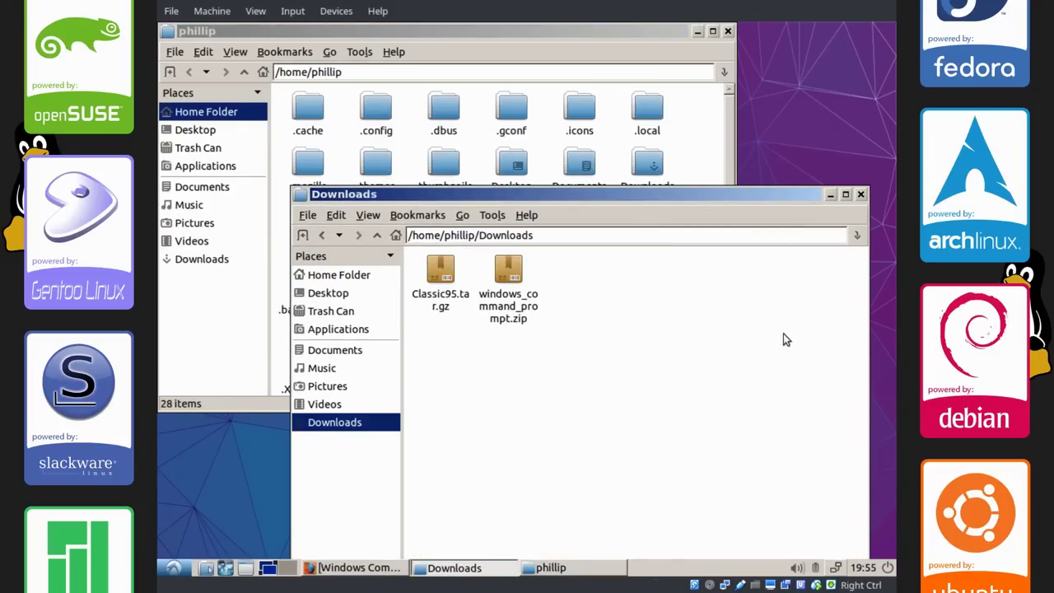
- Create a new folder named .fonts in the home folder
left_click(691, 121)
left_click_drag(561, 39, 563, 105)
key("ctrl+shift+n")
left_click_drag(543, 288, 554, 317)
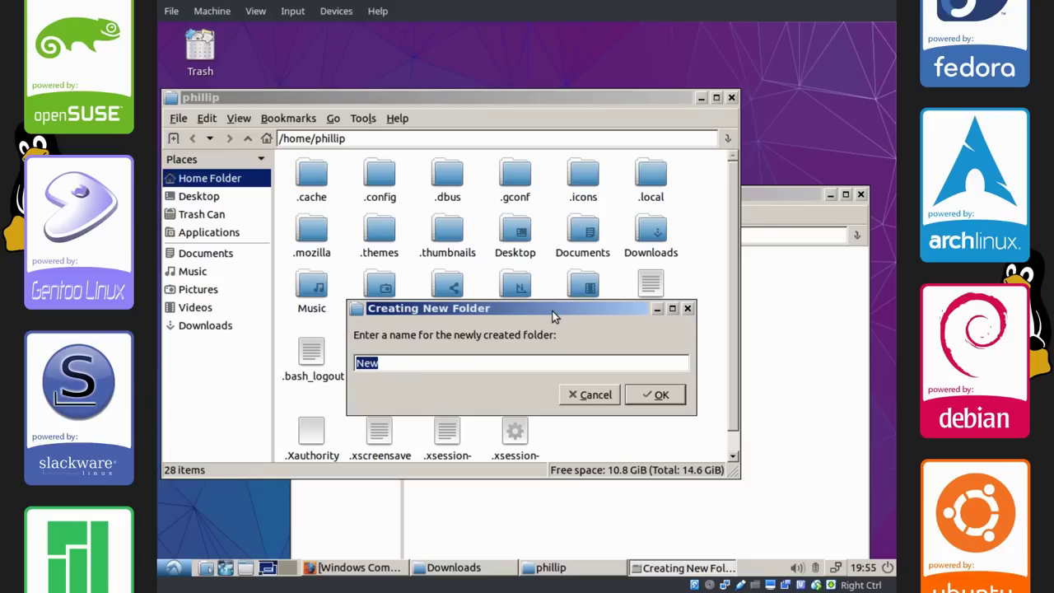
type(".fonts")
key("Return")
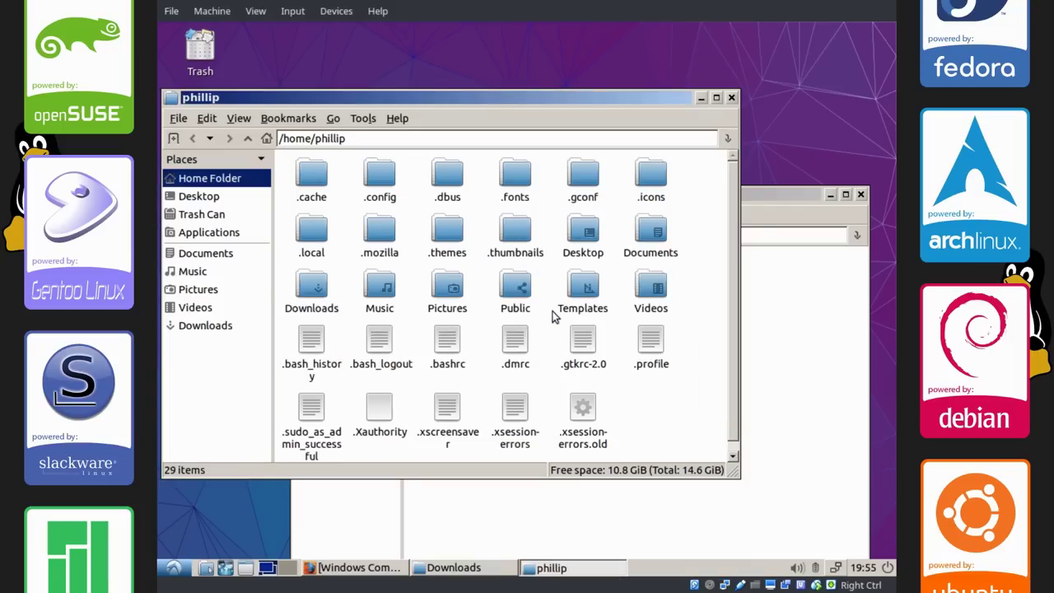
- Open the .fonts folder, and extract windows_command_prompt.ttf from the font archive into Downloads
double_click(515, 175)
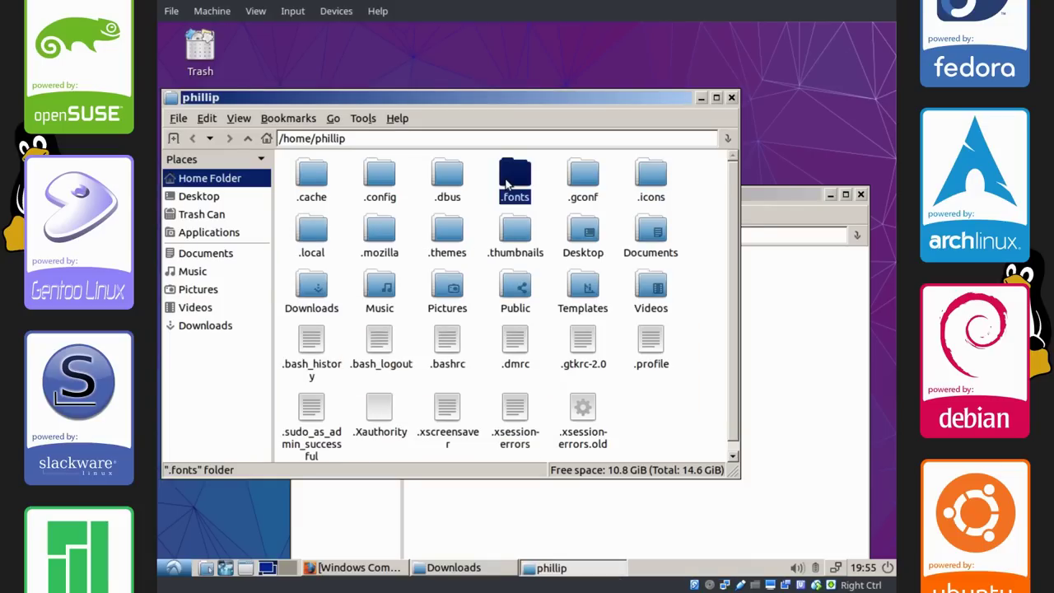
left_click(773, 353)
left_click_drag(458, 195, 675, 181)
double_click(710, 262)
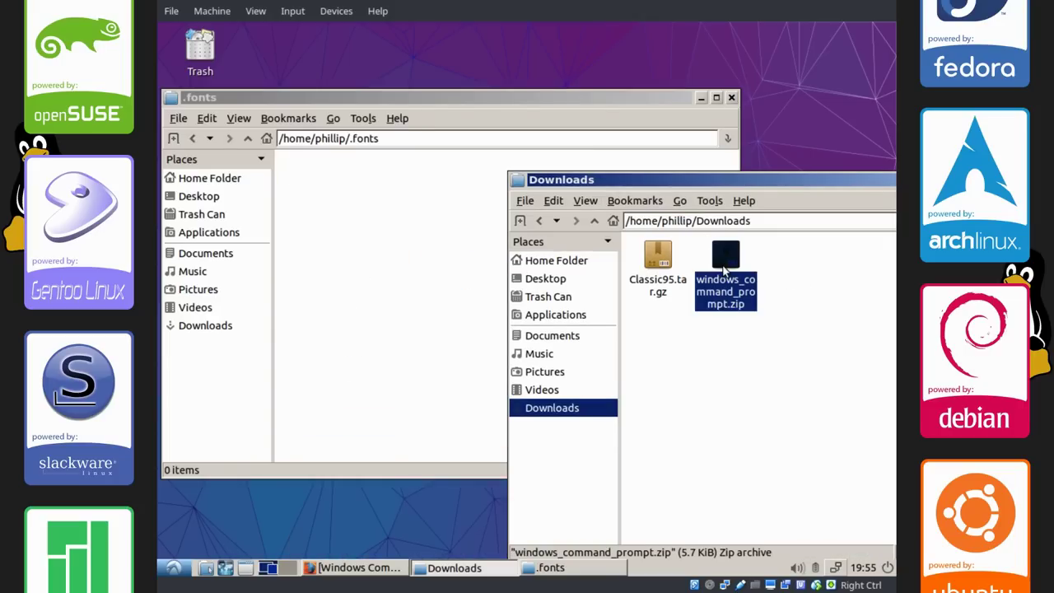
left_click_drag(364, 170, 708, 345)
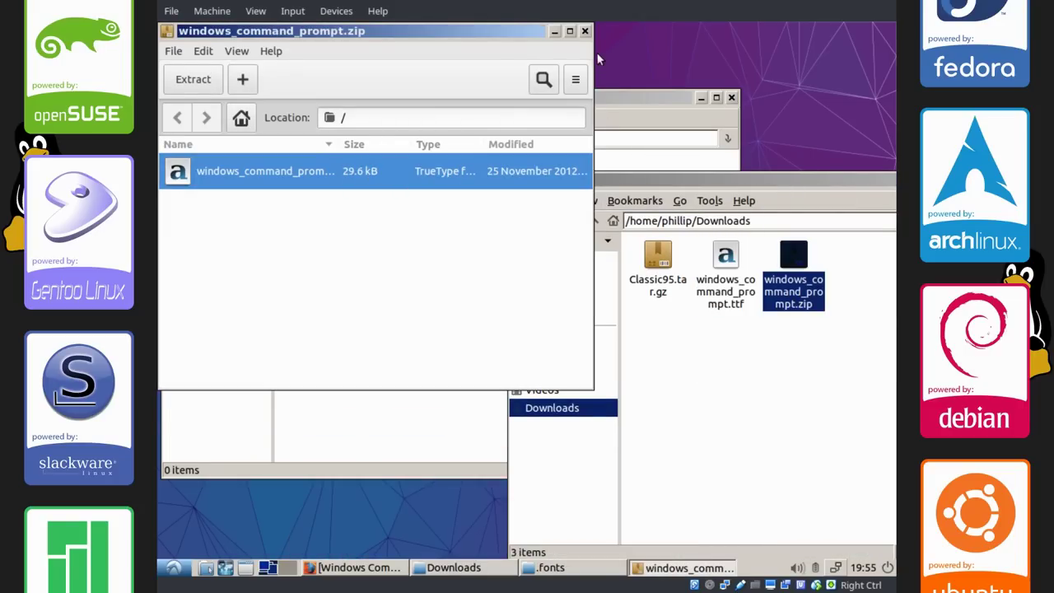
left_click(585, 32)
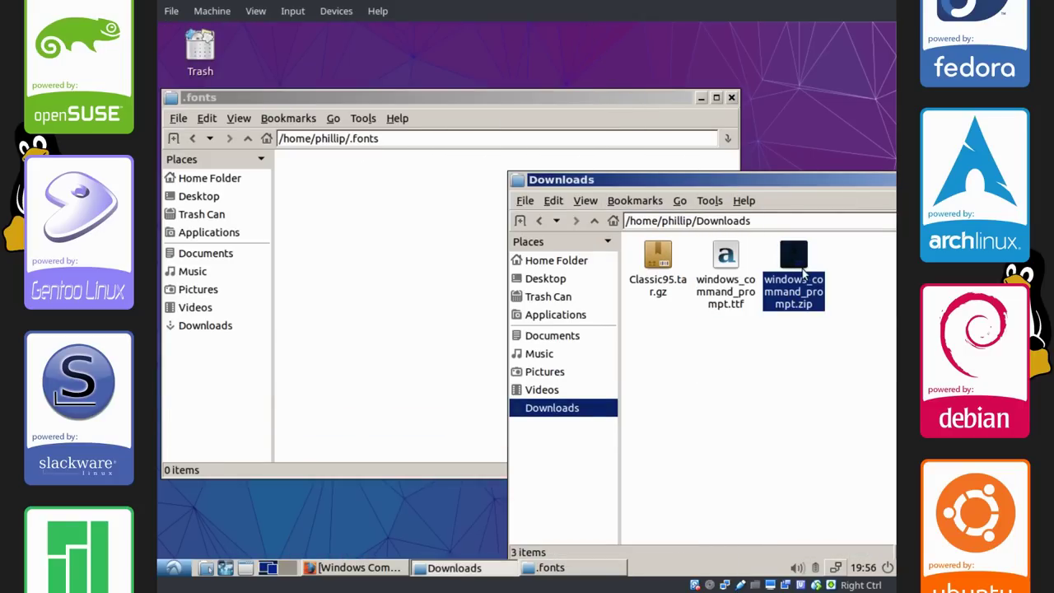
- Move windows_command_prompt.ttf into the .fonts folder, and delete Classic95.tar.gz and windows_command_prompt.zip from Downloads
left_click_drag(802, 263, 681, 225)
left_click_drag(740, 258, 432, 264)
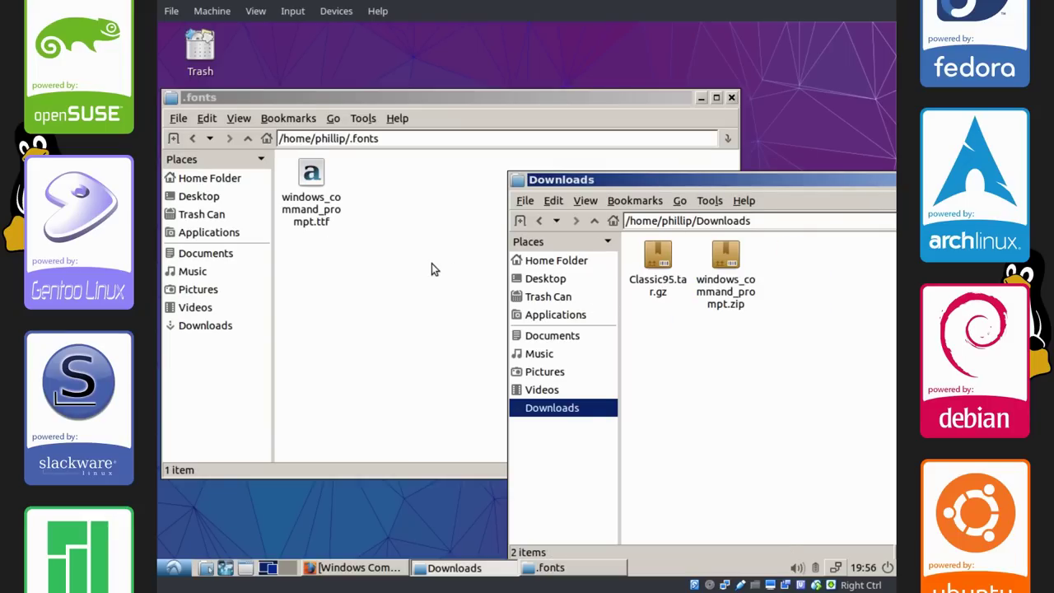
left_click_drag(666, 183, 429, 268)
left_click_drag(582, 370, 421, 330)
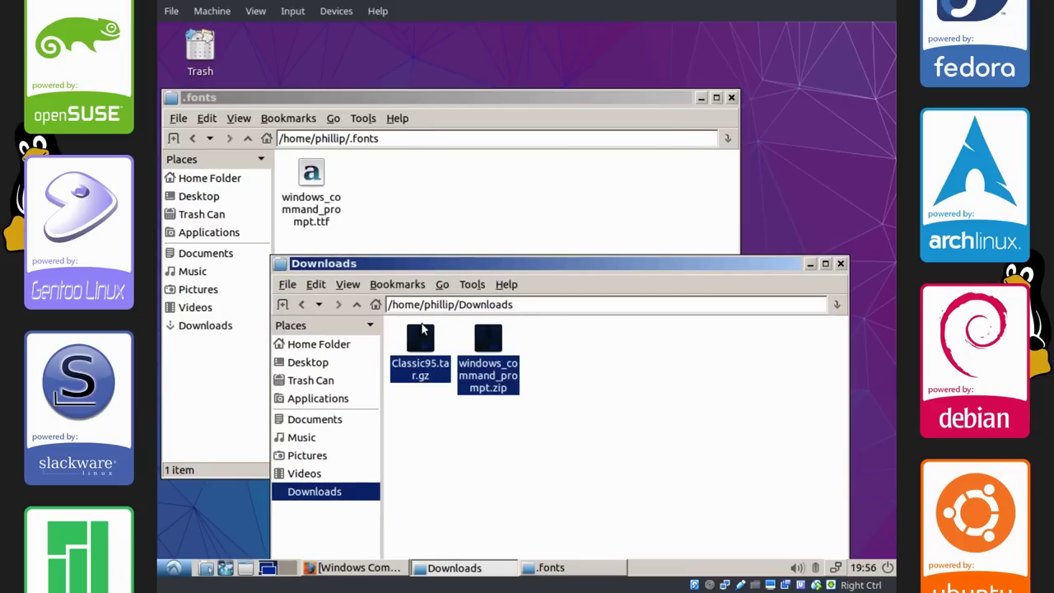
key("Delete")
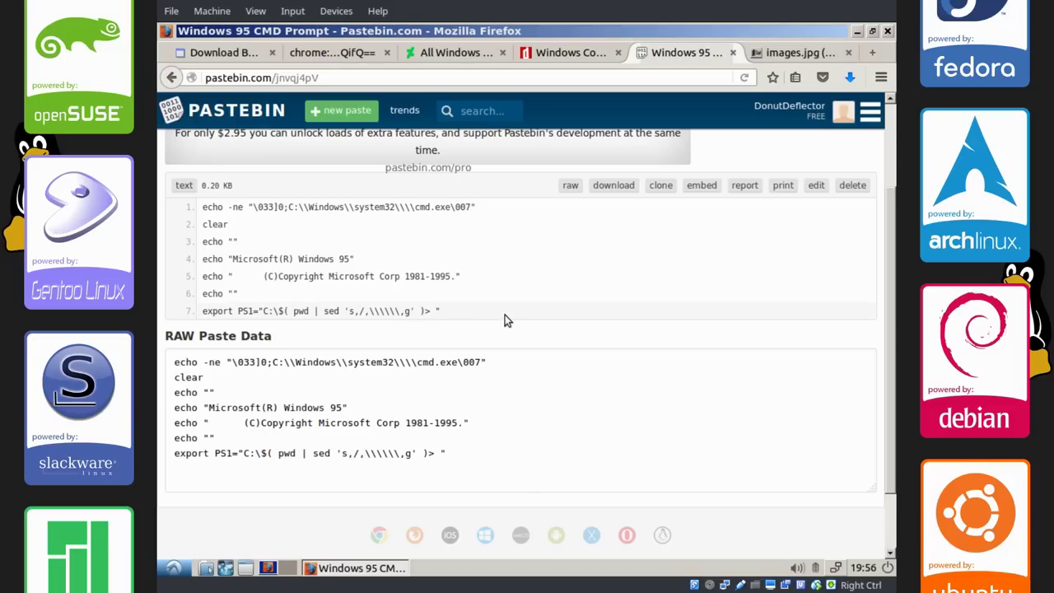
- Copy all seven lines of the Windows 95 CMD Prompt script from the Pastebin page
left_click_drag(504, 317, 219, 205)
right_click(219, 205)
left_click(239, 214)
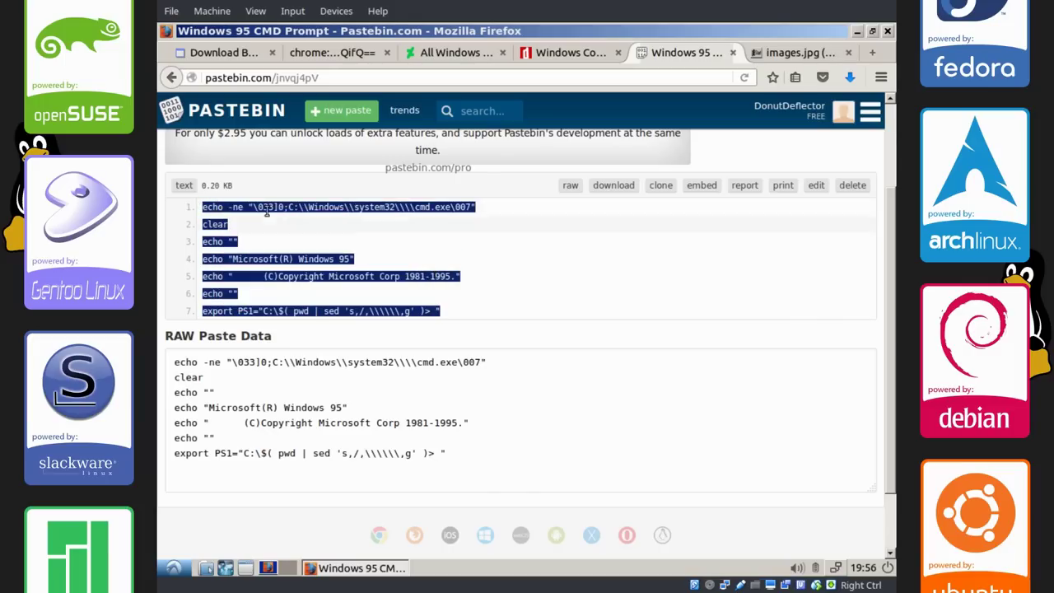
- Minimize the browser and open the hidden .bashrc file from the home folder for editing
left_click(856, 31)
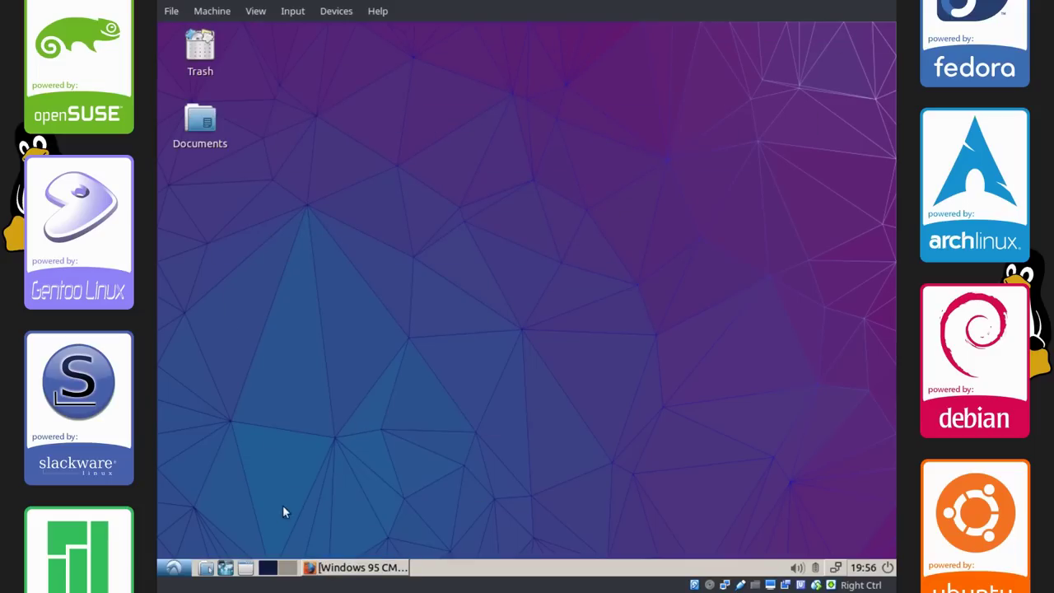
left_click(207, 568)
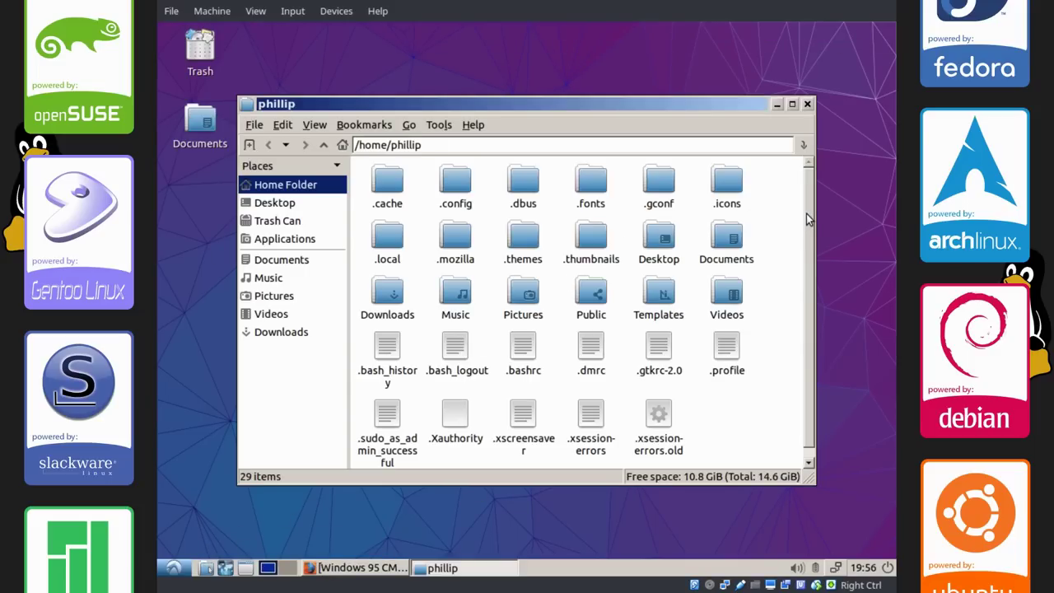
scroll(808, 219, "down", 1)
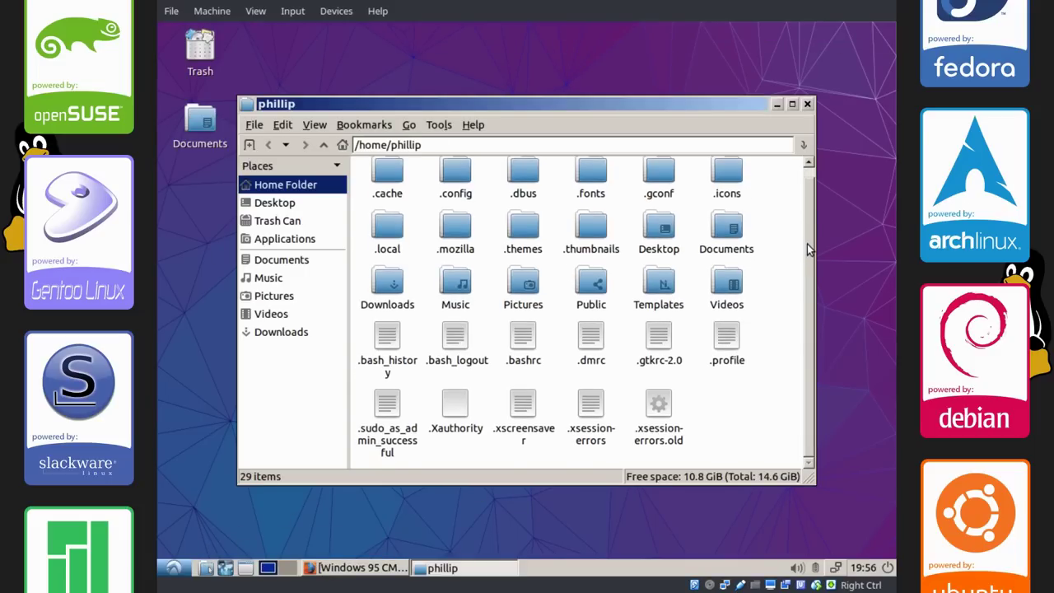
double_click(524, 341)
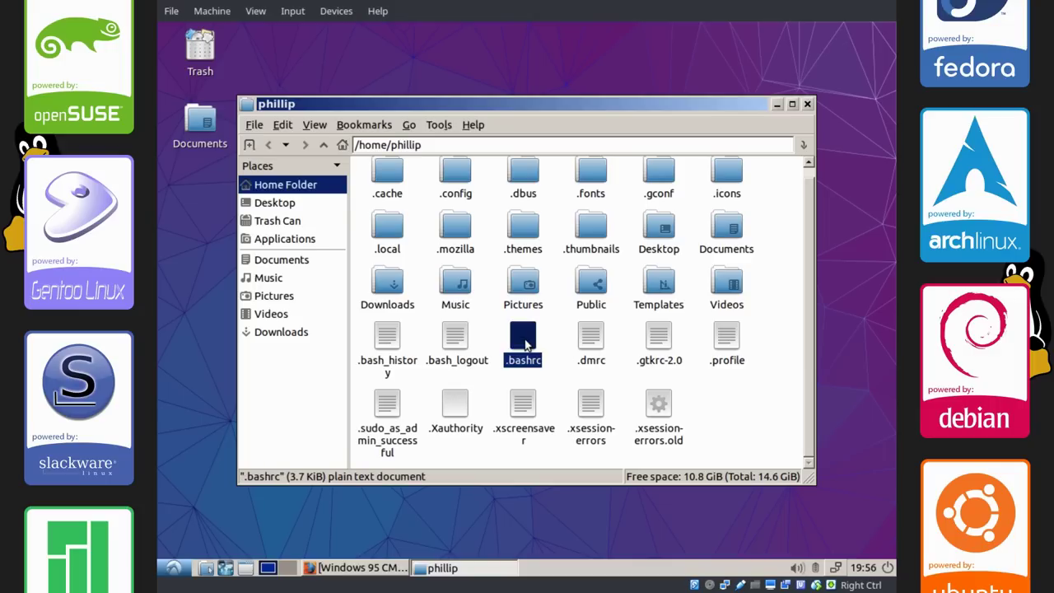
left_click_drag(429, 30, 514, 72)
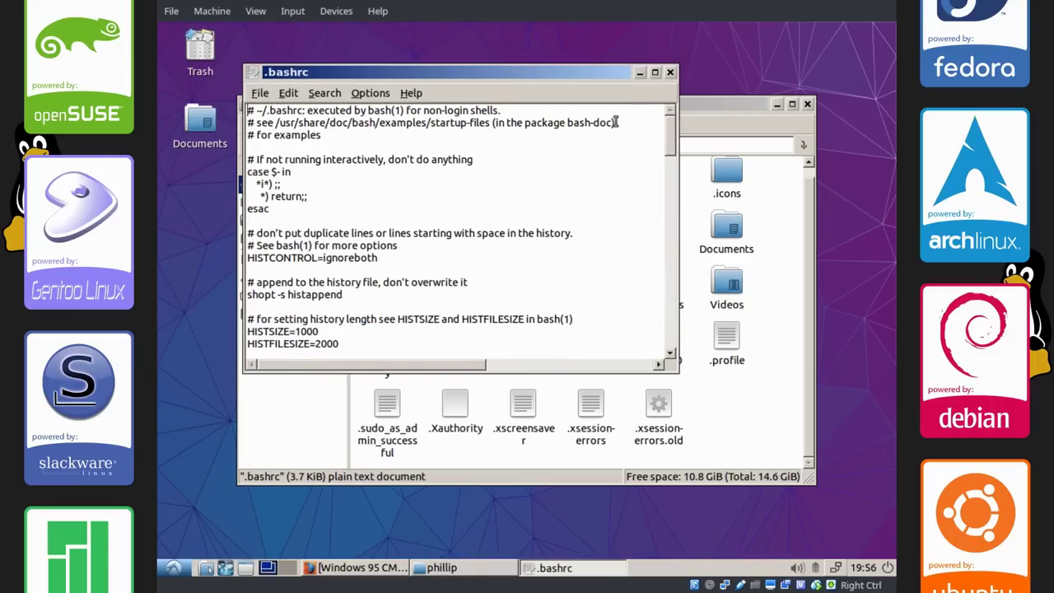
- Append the copied CMD prompt script to the end of .bashrc, save the file, and close the editor and file manager
left_click_drag(677, 140, 665, 338)
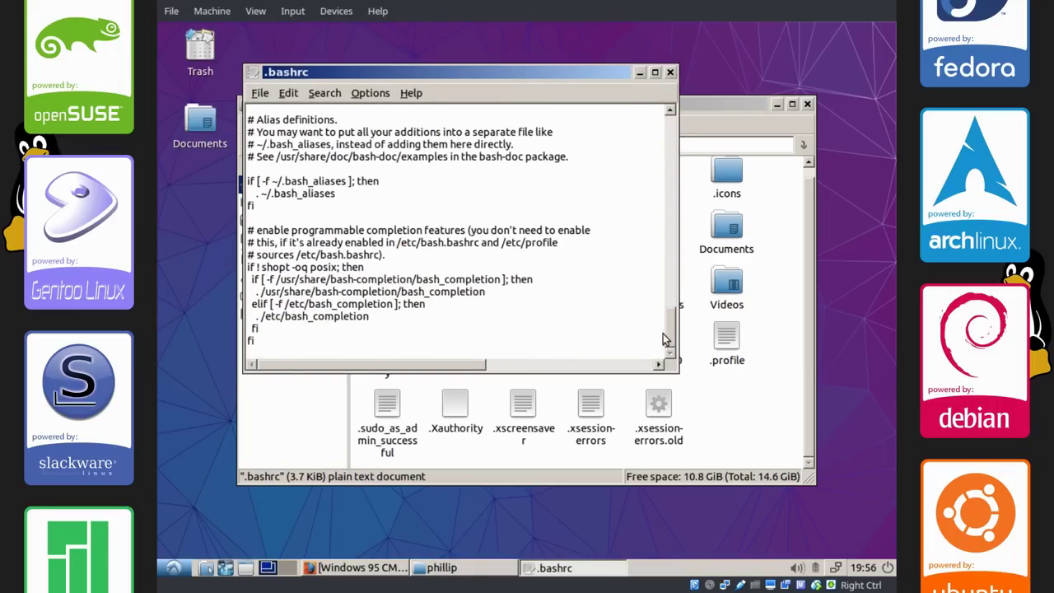
left_click(494, 347)
key("Return")
key("ctrl+v")
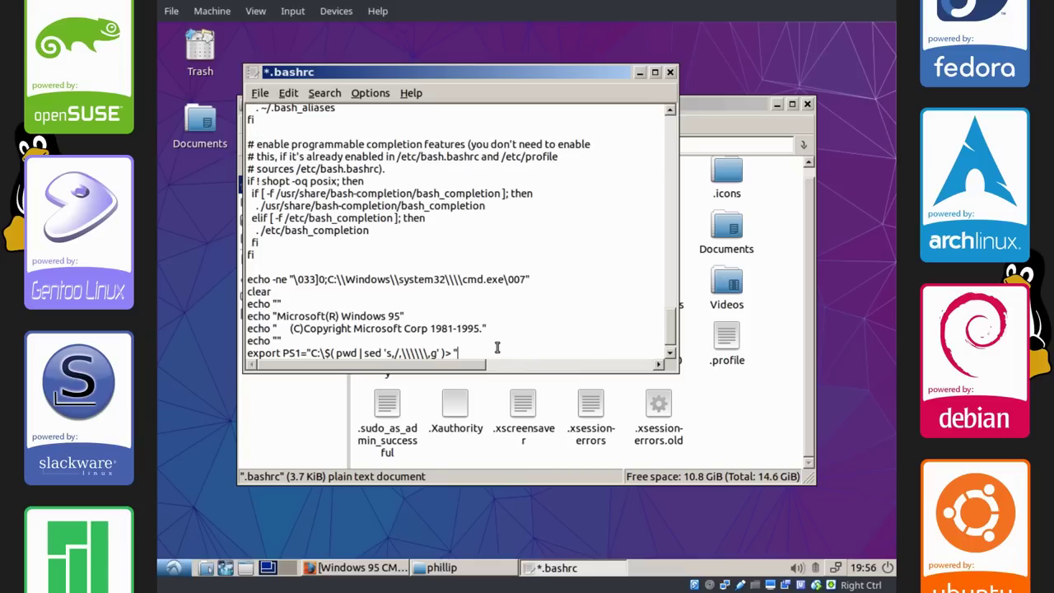
key("ctrl+s")
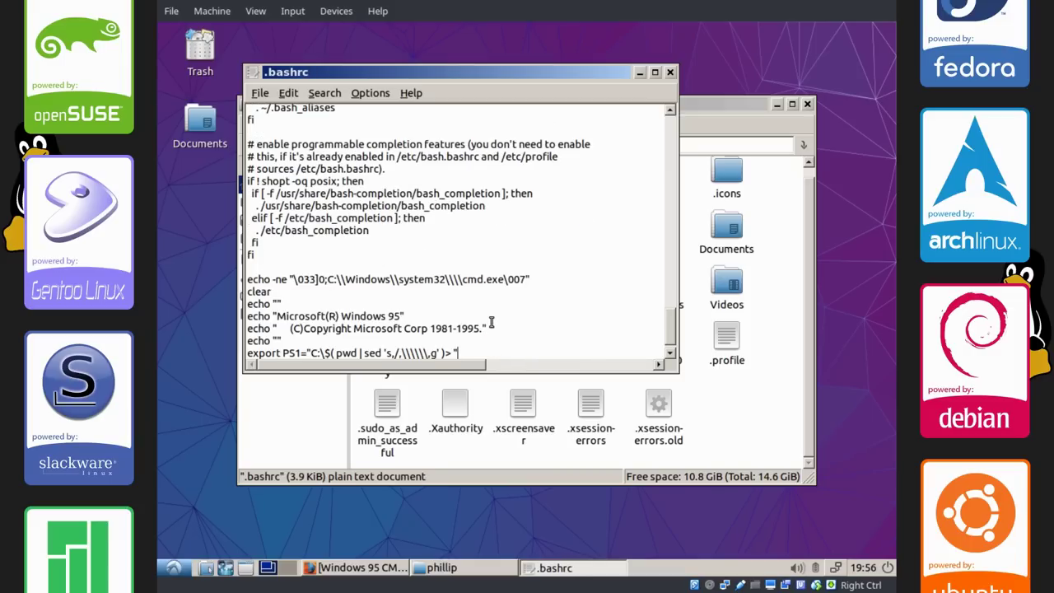
left_click(670, 71)
left_click(806, 103)
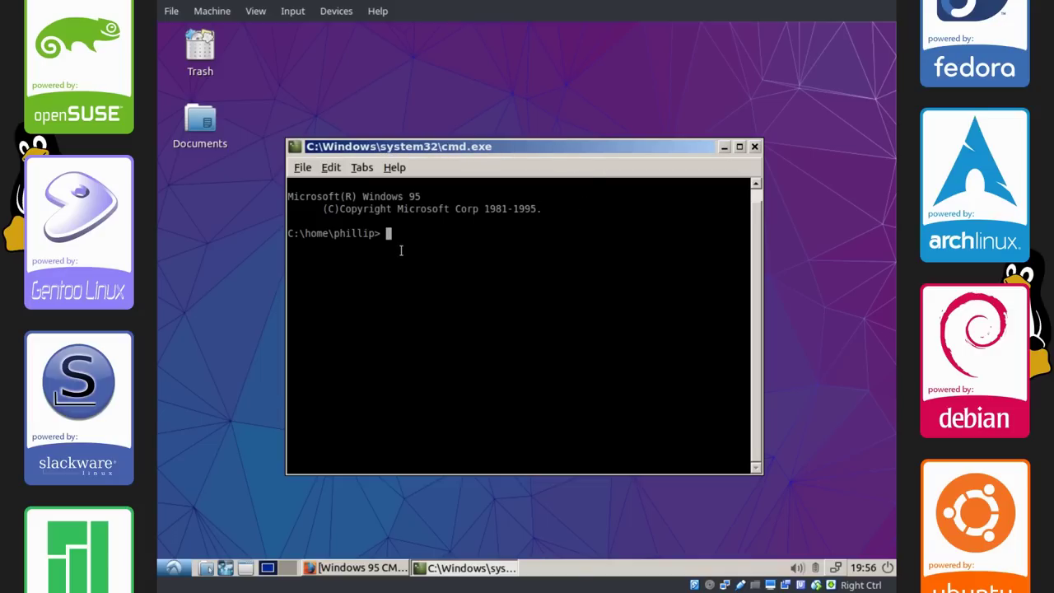
- Examine the Windows 95 copyright banner and the C:\-style prompt in a new terminal window
left_click_drag(288, 196, 566, 214)
left_click(566, 214)
left_click_drag(288, 235, 382, 233)
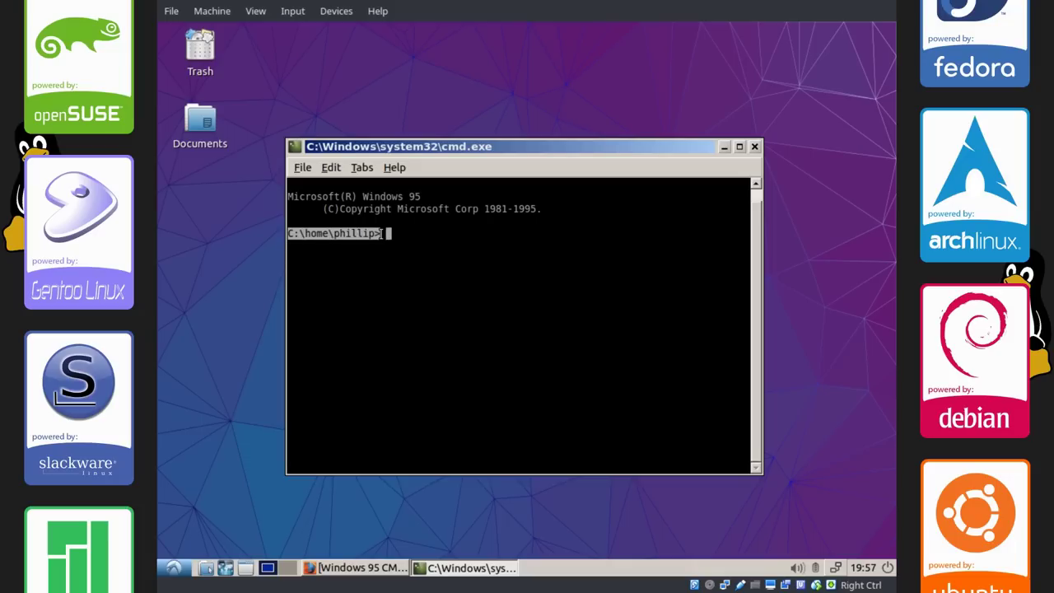
left_click(383, 233)
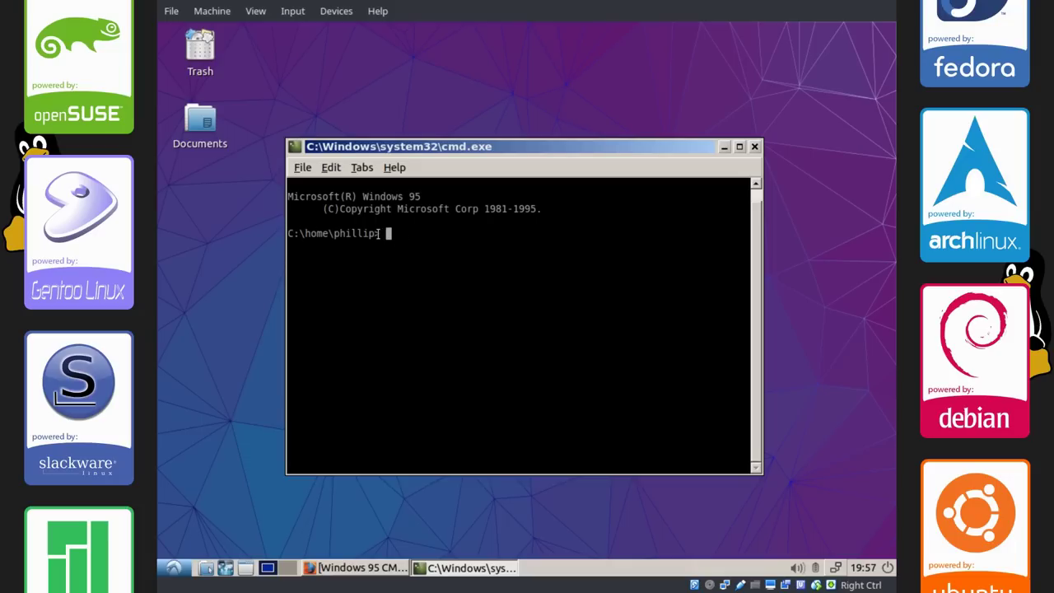
- Set the terminal font to Windows Command Prompt, Regular, size 13, in the terminal preferences
right_click(402, 241)
left_click(388, 290)
right_click(388, 292)
left_click(420, 391)
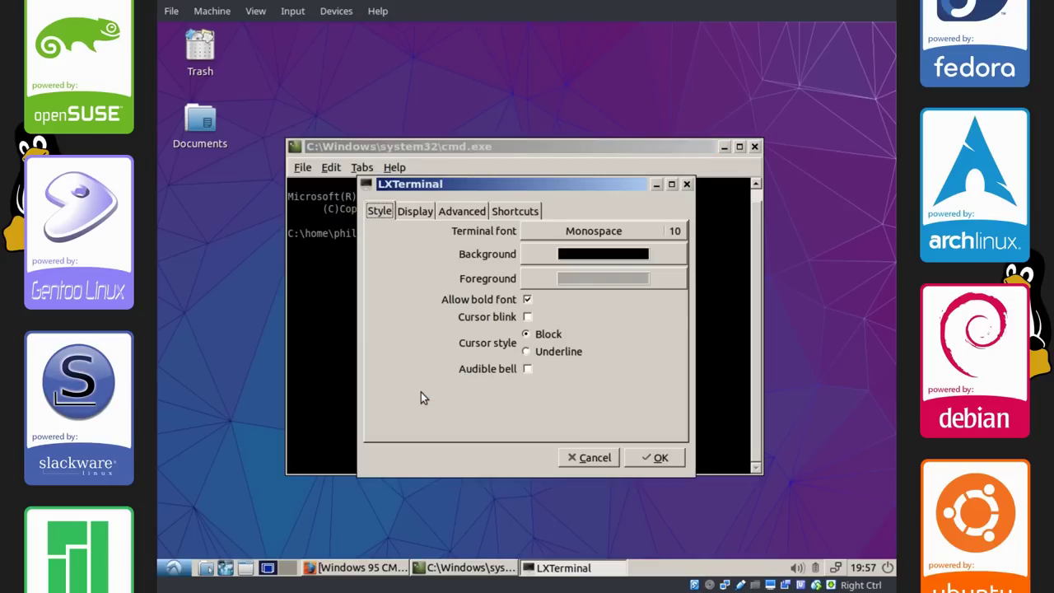
left_click(543, 231)
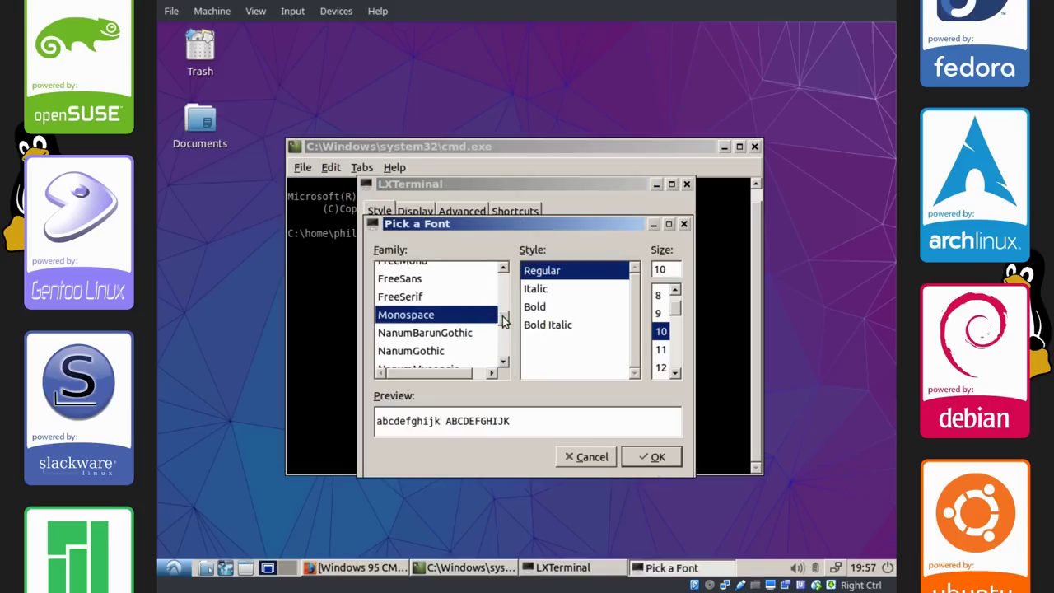
left_click_drag(504, 322, 499, 363)
left_click(470, 361)
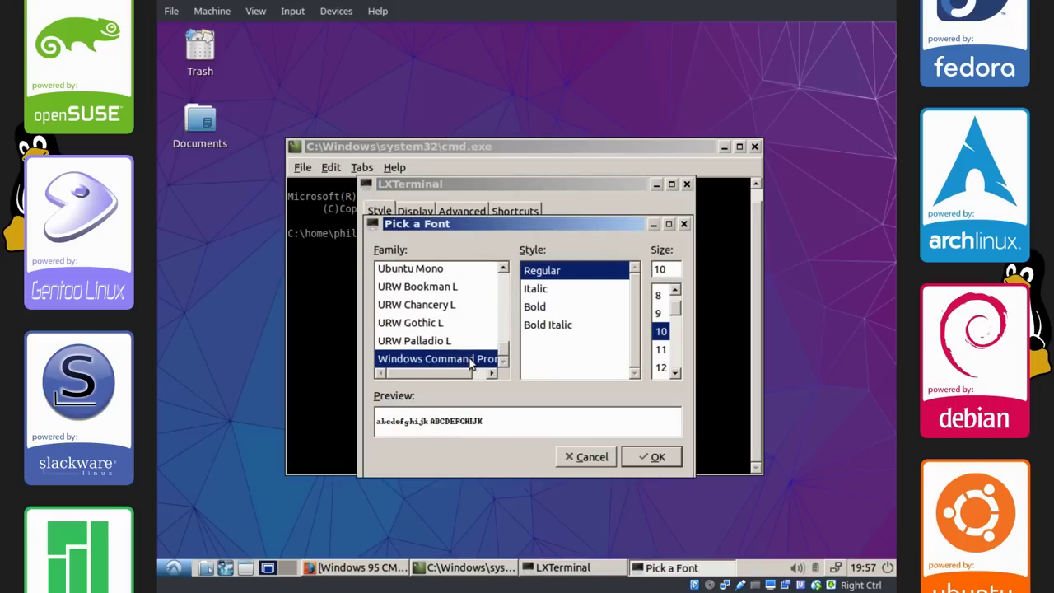
left_click(675, 373)
left_click(662, 372)
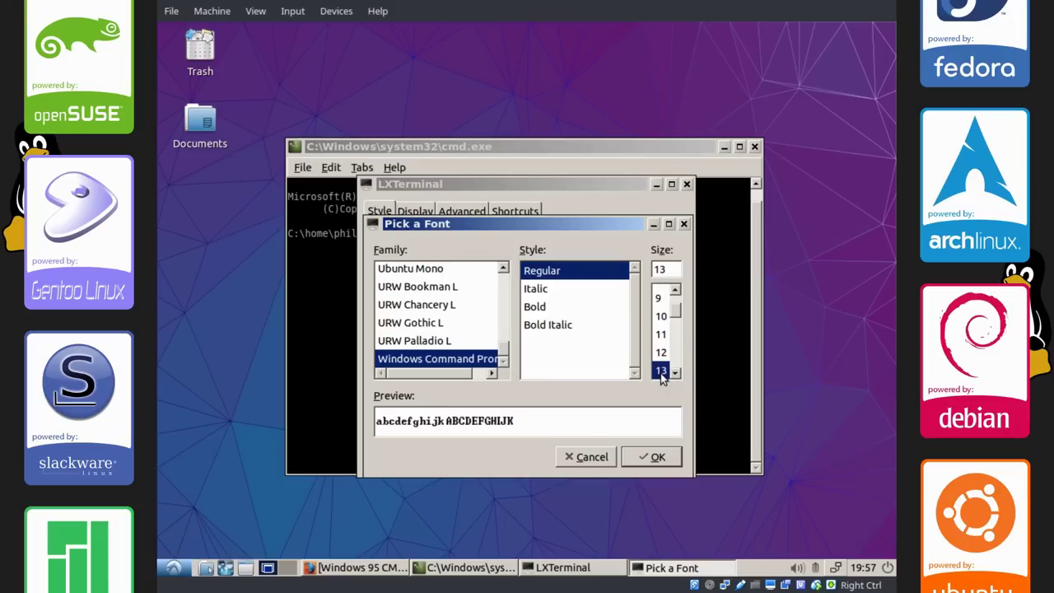
left_click(647, 457)
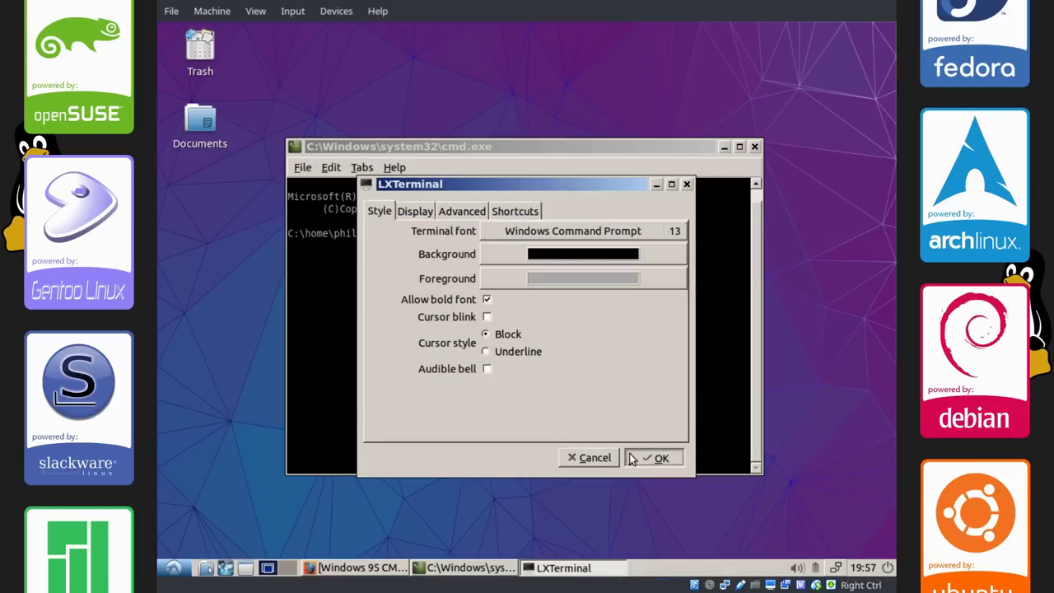
left_click(655, 457)
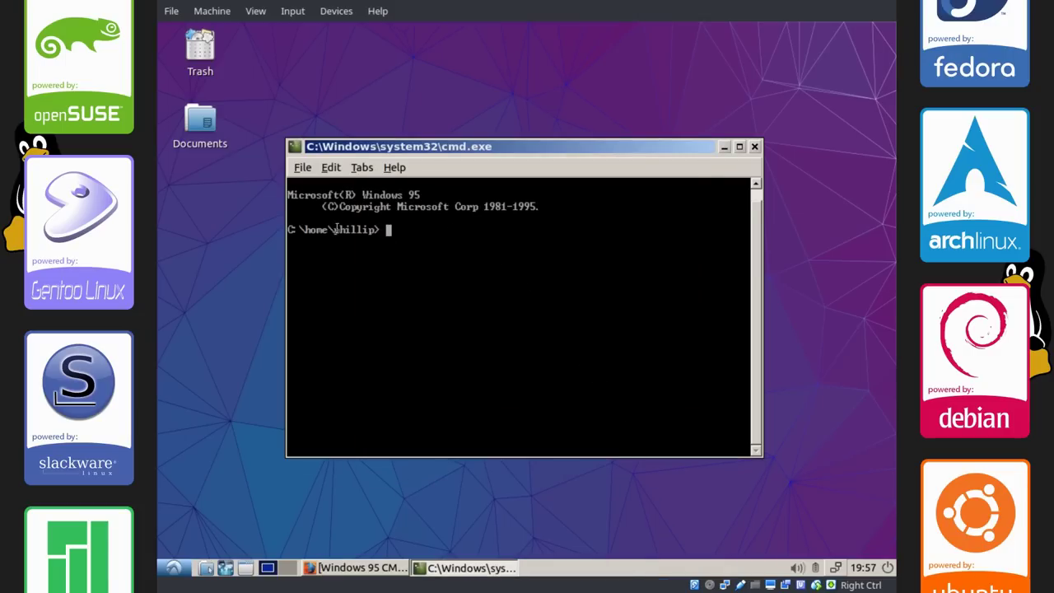
- Change the terminal's cursor style to Underline in its preferences
right_click(470, 285)
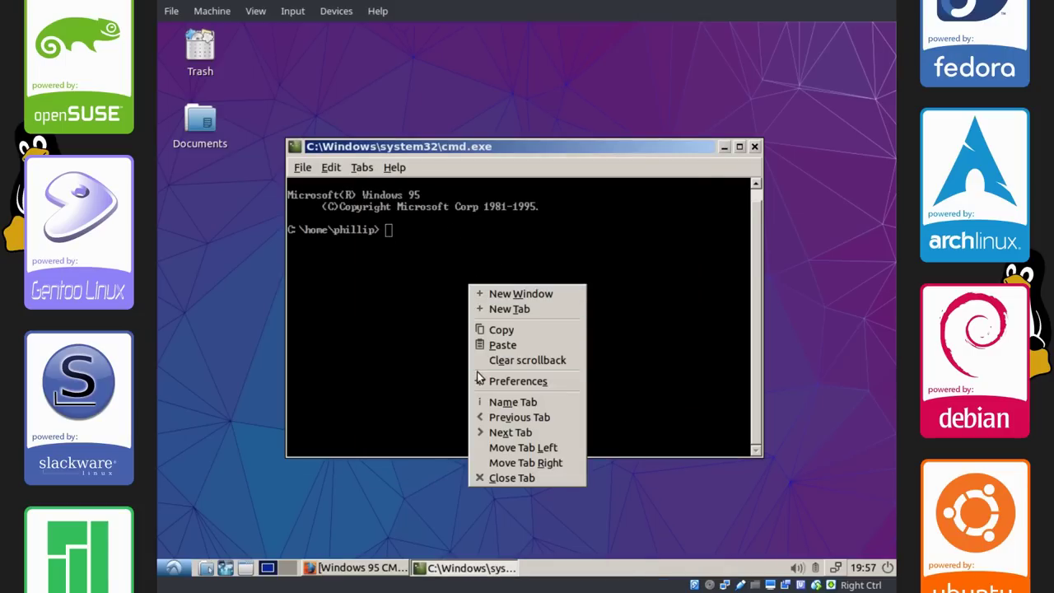
left_click(517, 381)
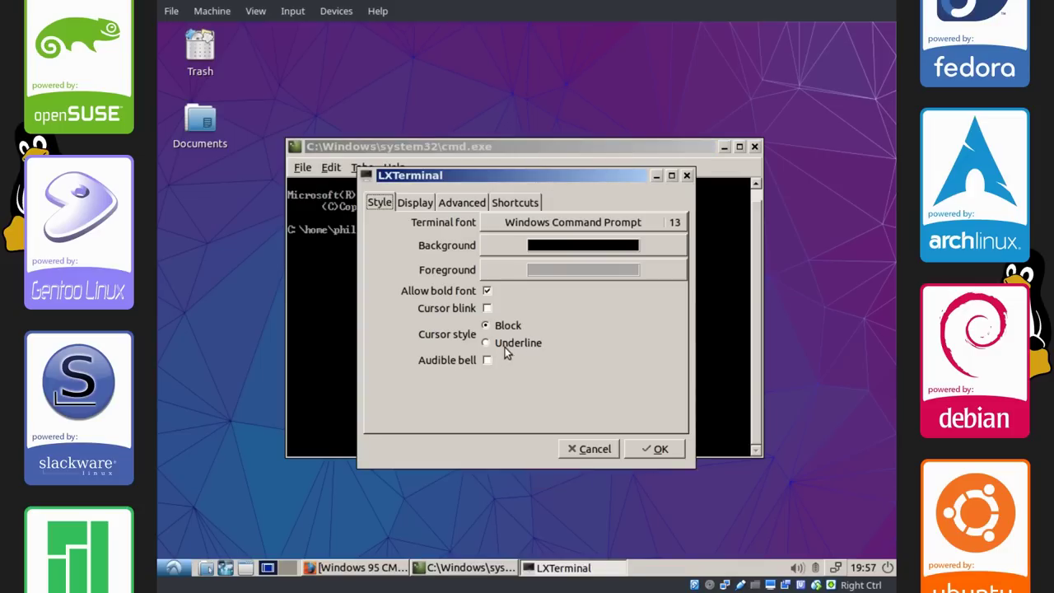
left_click(485, 343)
left_click(627, 448)
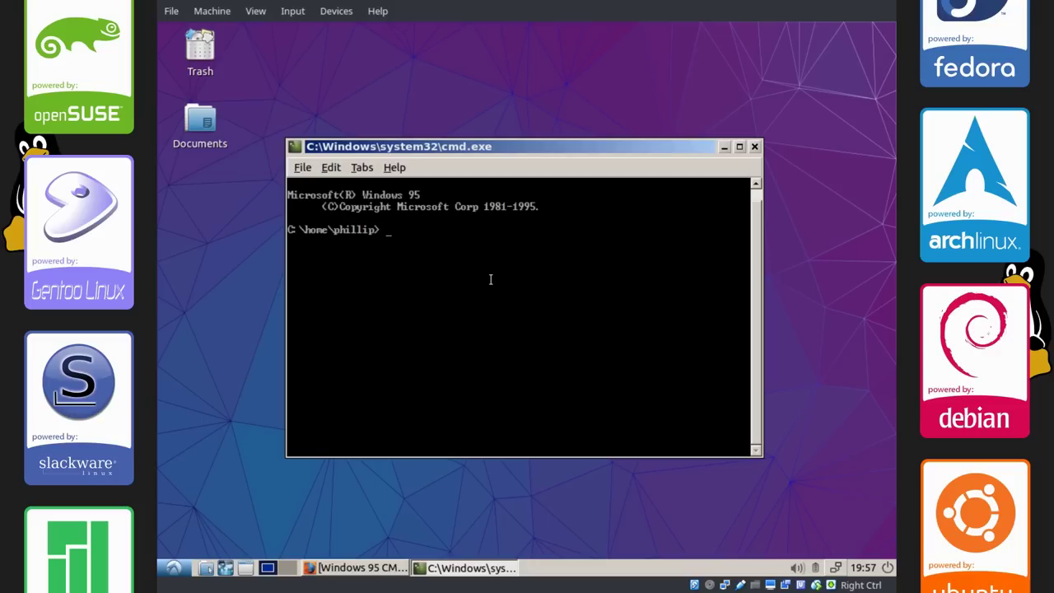
- Run sudo apt-get update in the terminal, authenticate with the account password, and close the terminal window
left_click_drag(560, 147, 577, 148)
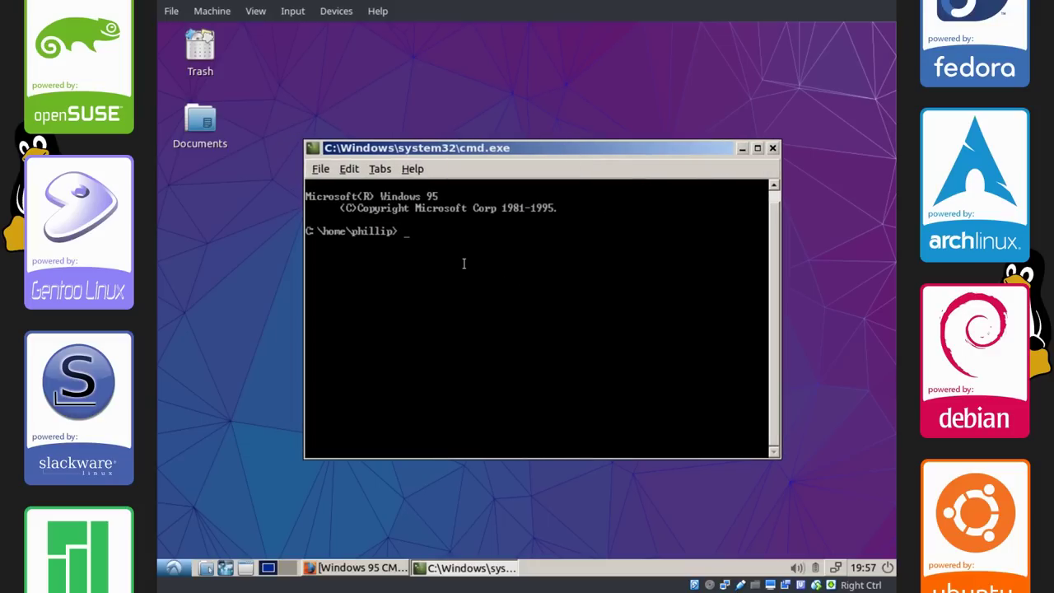
type("sudo apt-get update")
key("Return")
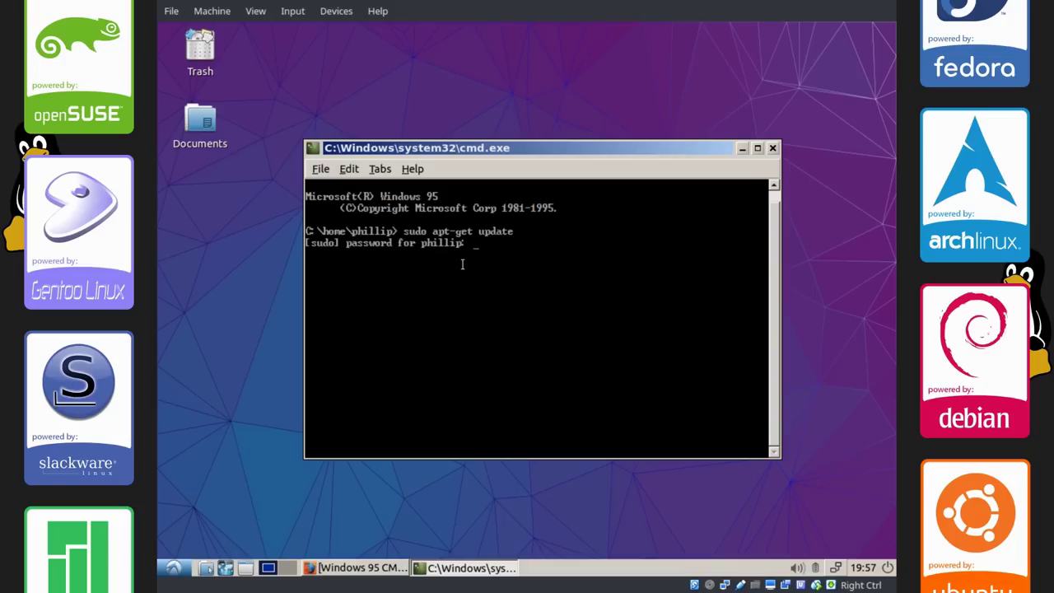
key("Return")
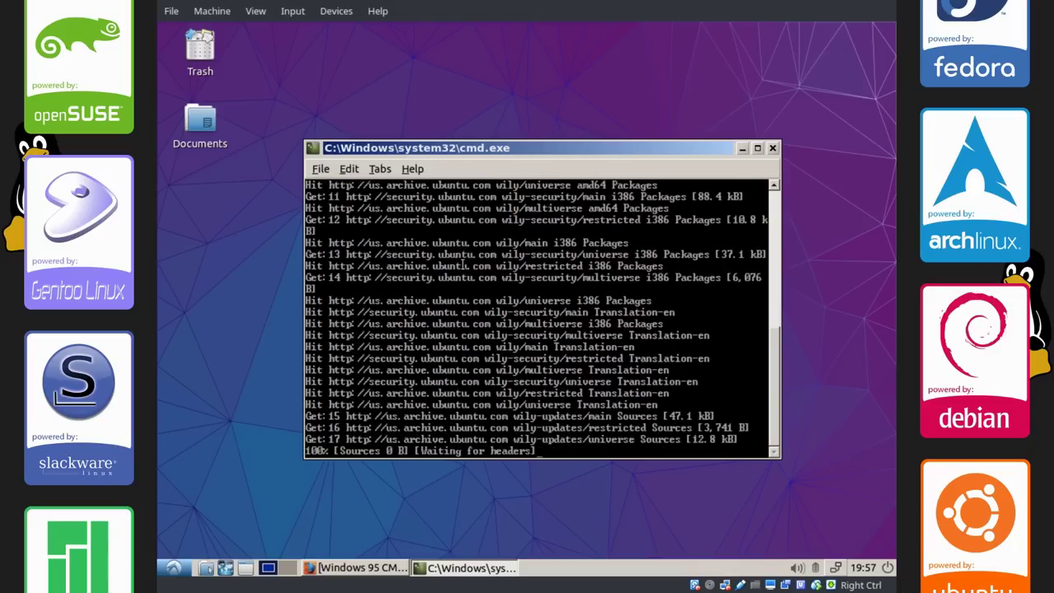
left_click(773, 149)
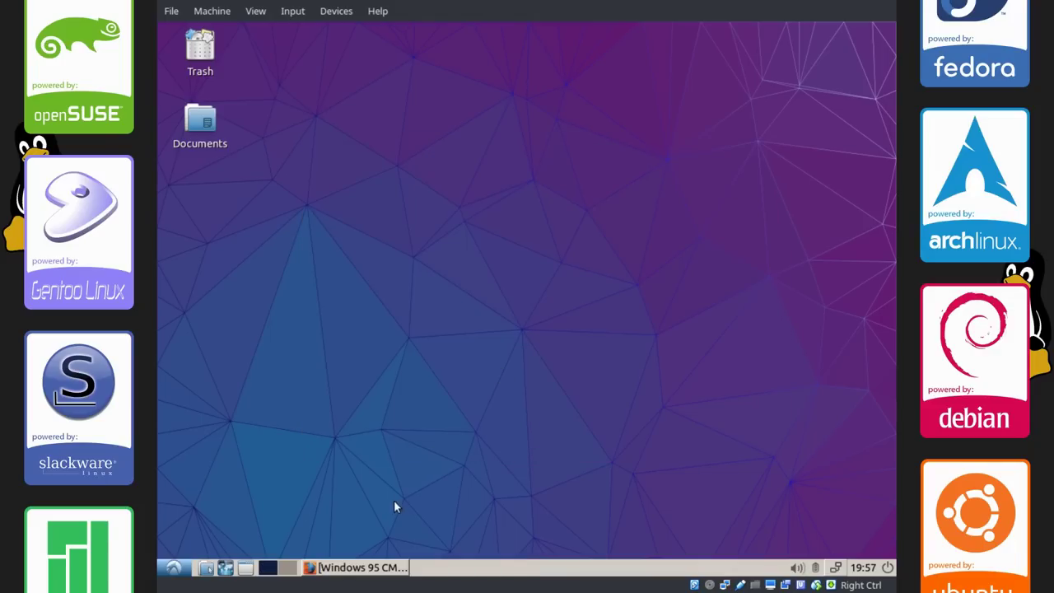
- Return to the browser, display the Windows 95 Start button image, and open the save dialog for it
left_click(383, 559)
left_click(782, 52)
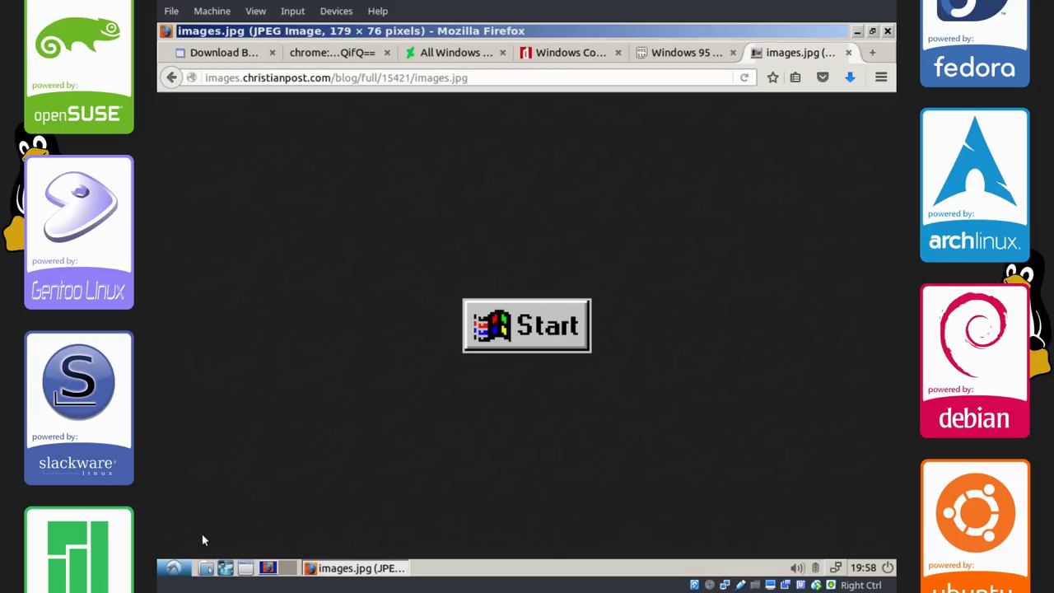
right_click(517, 310)
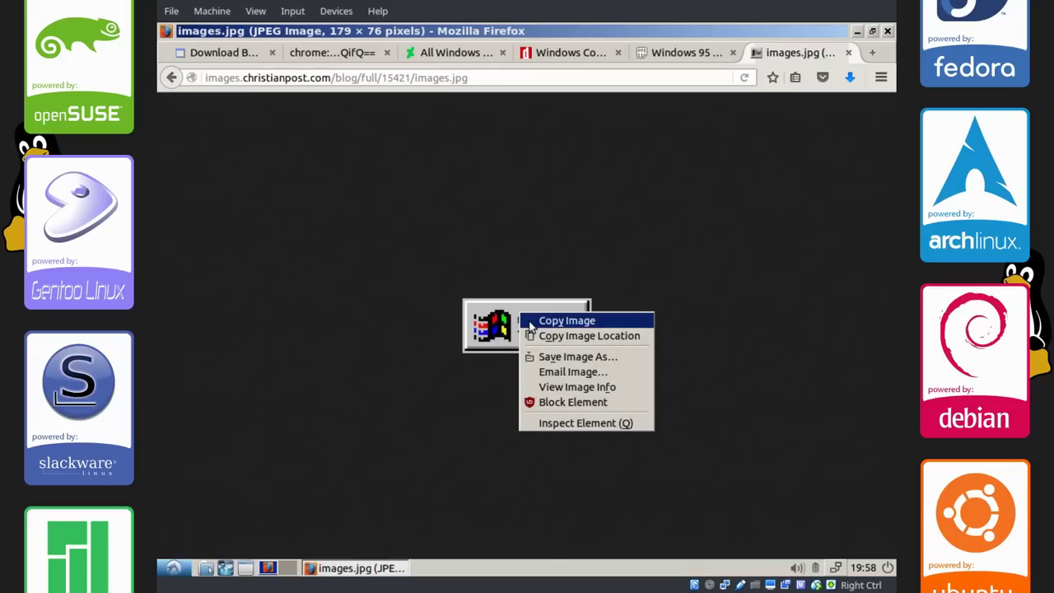
left_click(528, 351)
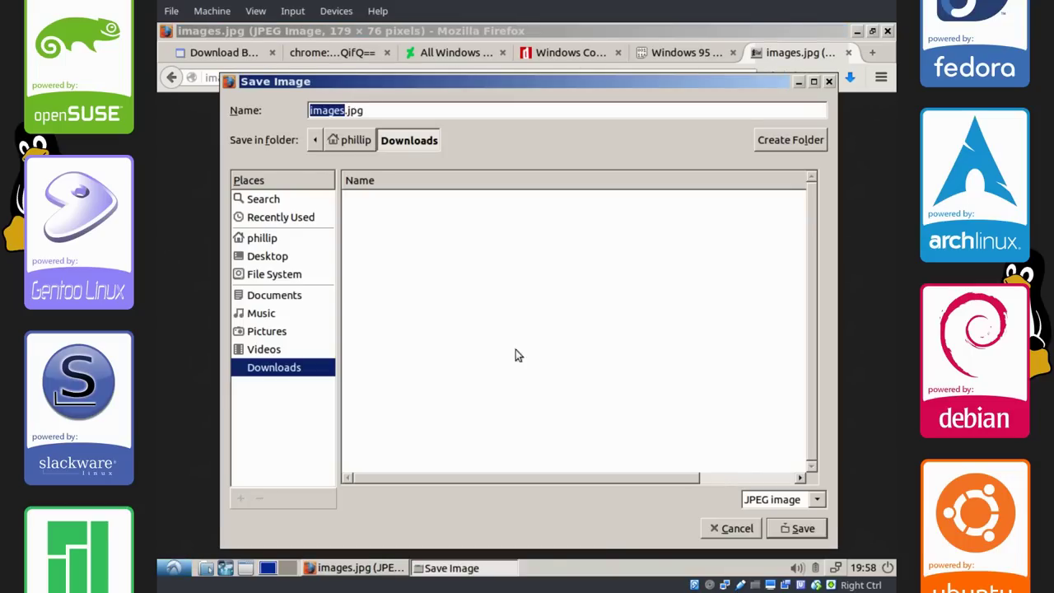
- Show hidden files in the home folder and create a new folder named .modifications as the save location
left_click(269, 240)
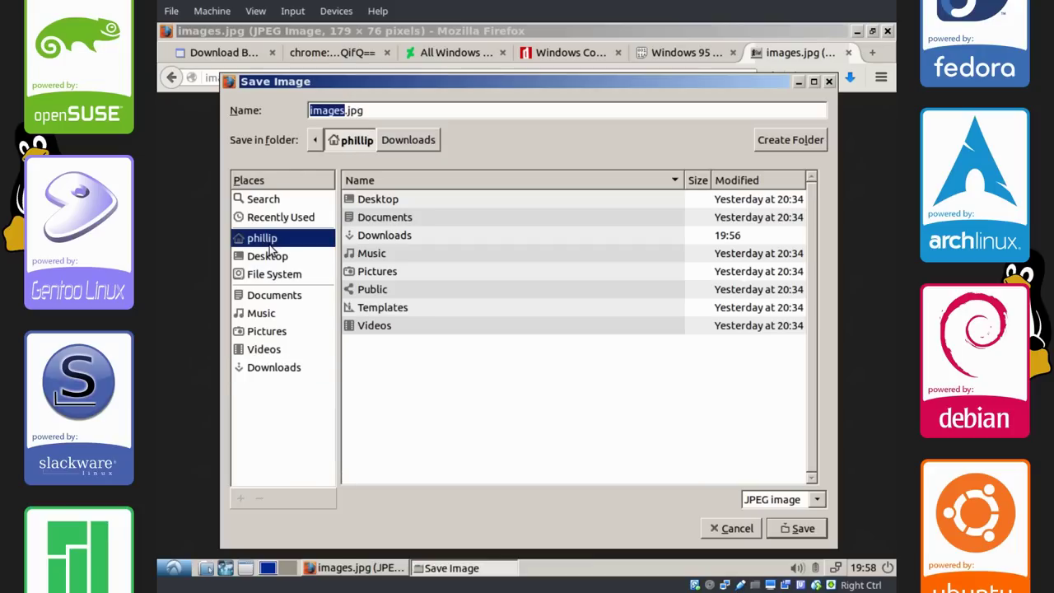
right_click(586, 364)
left_click(606, 395)
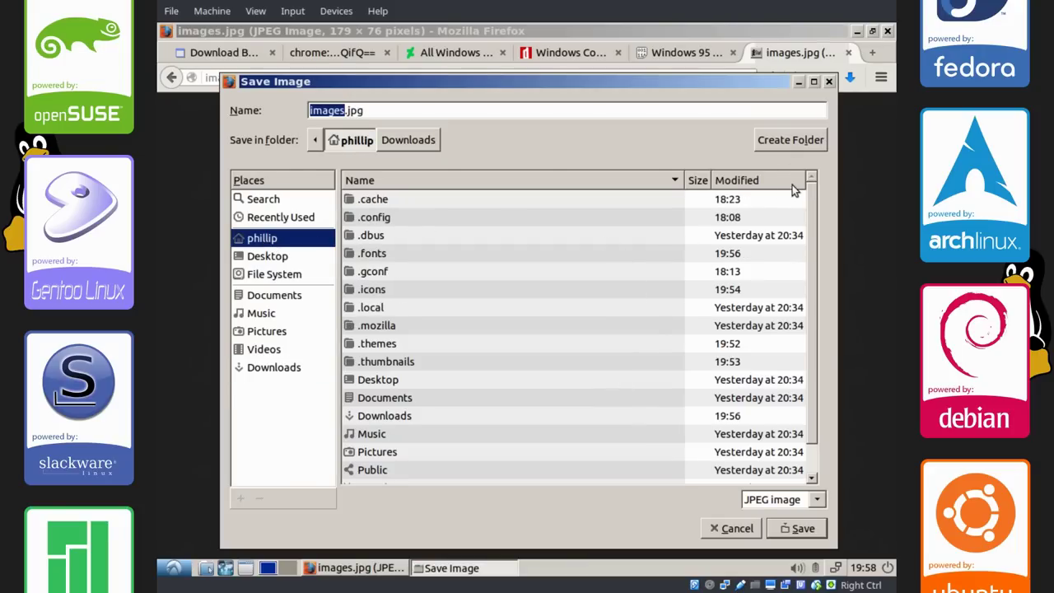
right_click(629, 309)
left_click(676, 116)
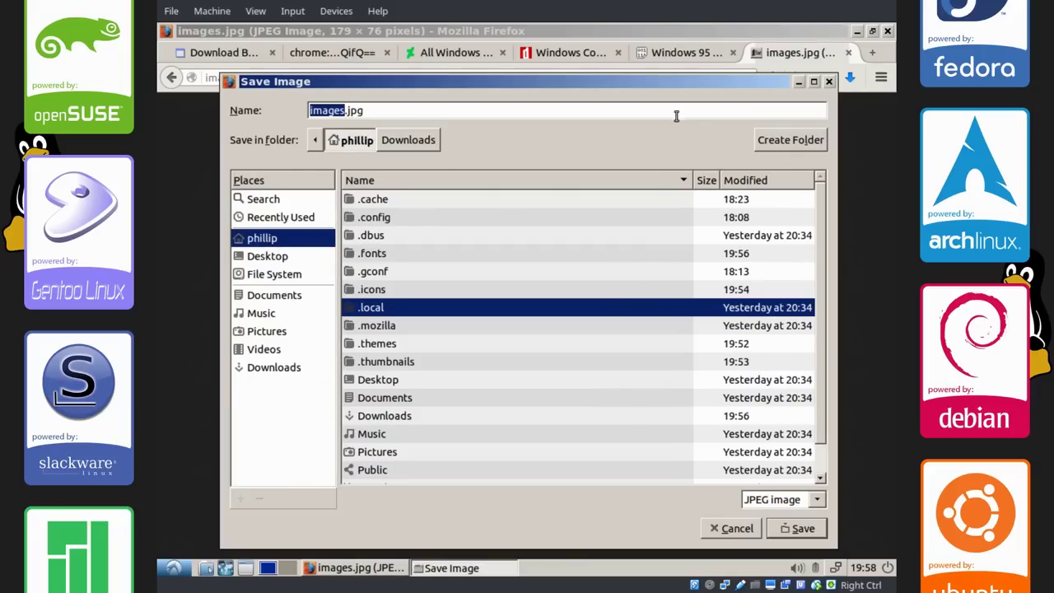
left_click(770, 144)
key("BackSpace")
type(".")
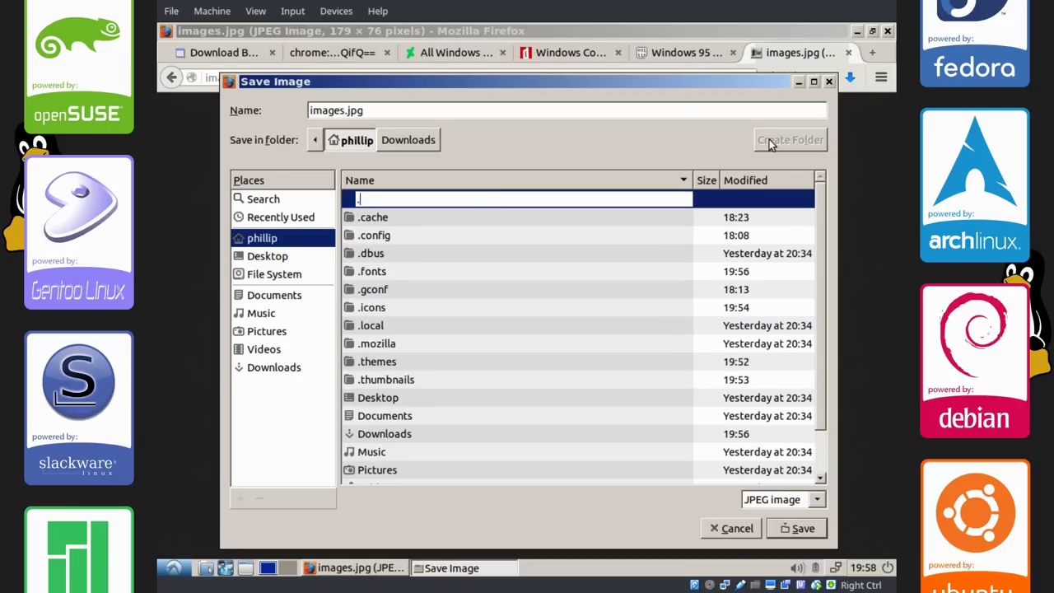
type("modifications")
key("Return")
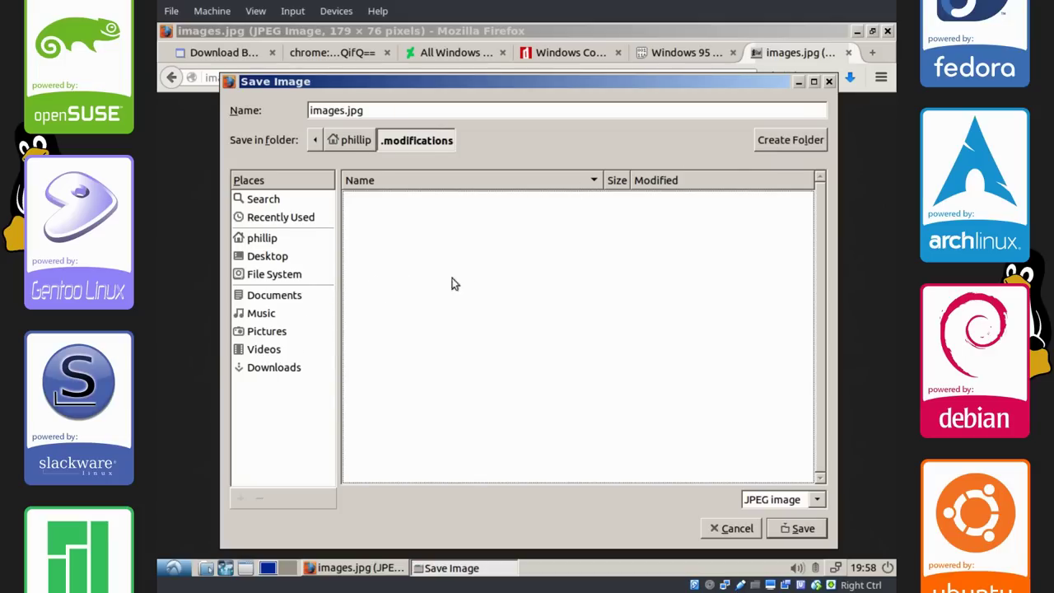
- Name the Start button image windows95startbutton.jpg and save it in the .modifications folder
double_click(344, 110)
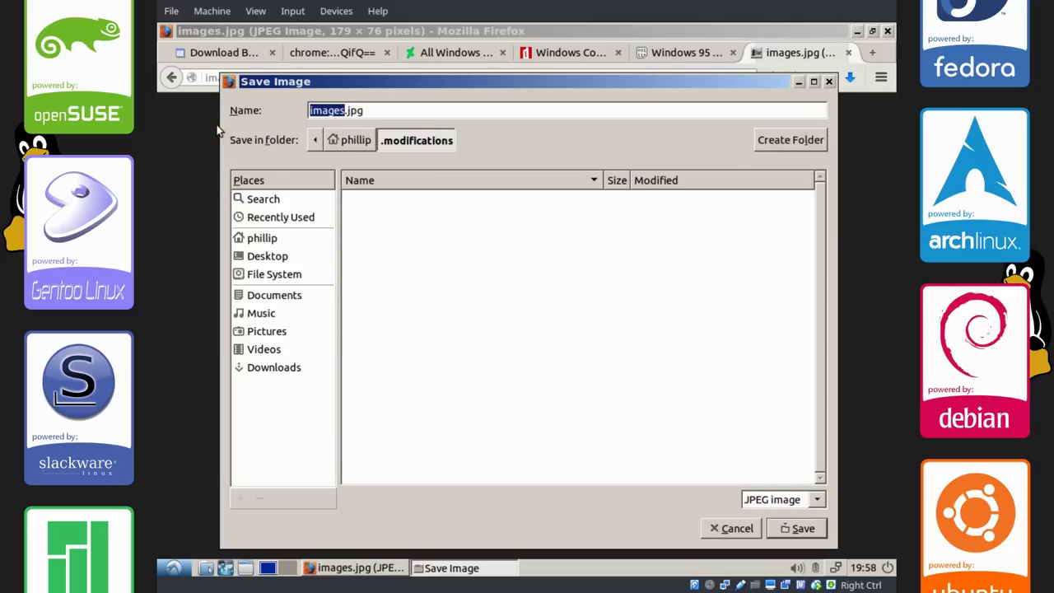
type("windows")
type("95startbutton")
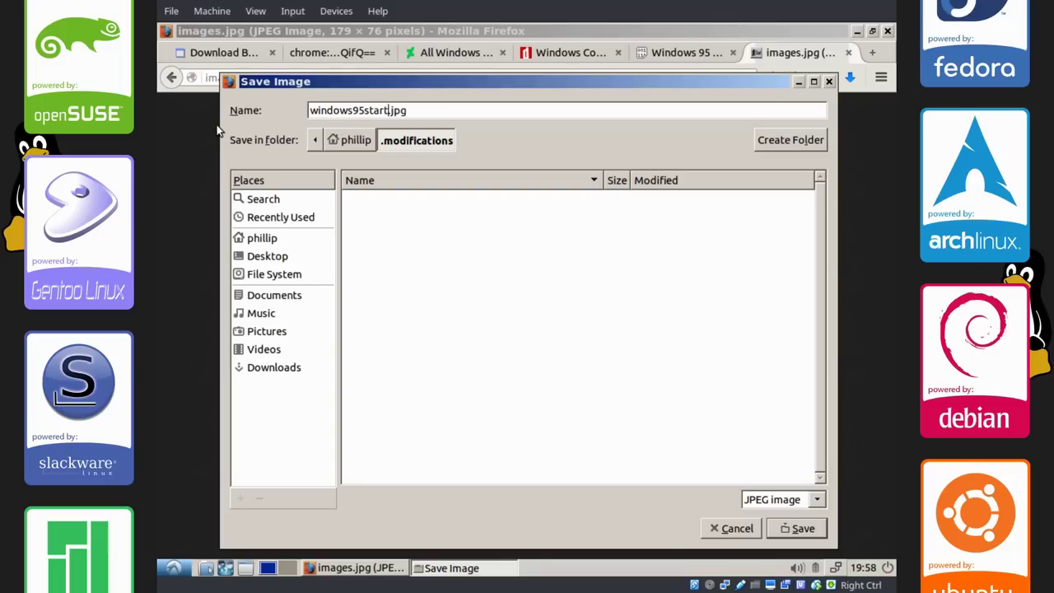
key("Return")
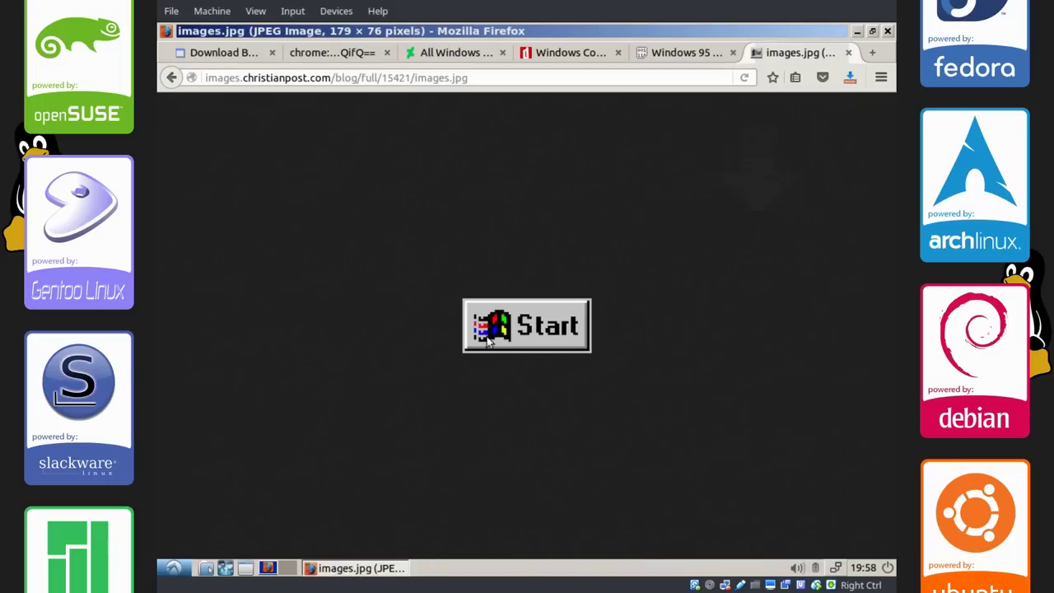
- Minimize the browser and set the panel menu's icon to windows95startbutton.jpg from the .modifications folder in the home folder
left_click(856, 30)
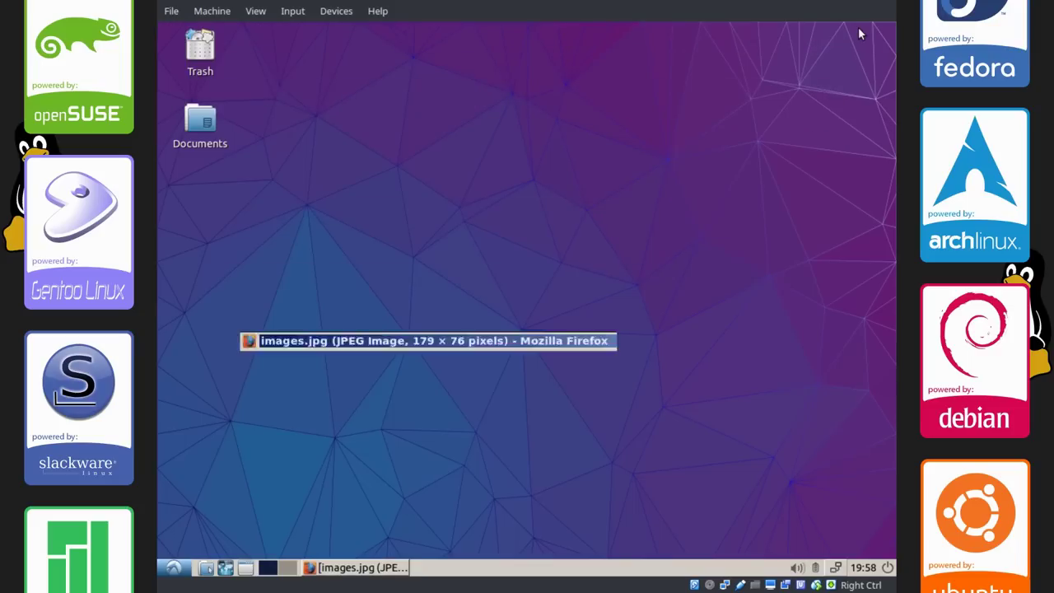
right_click(172, 569)
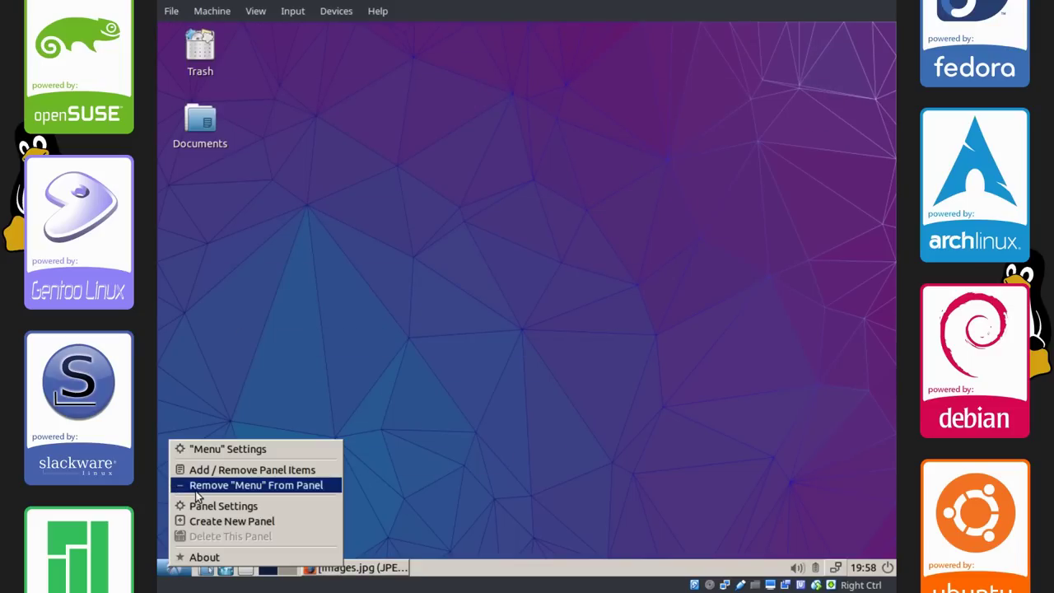
left_click(197, 448)
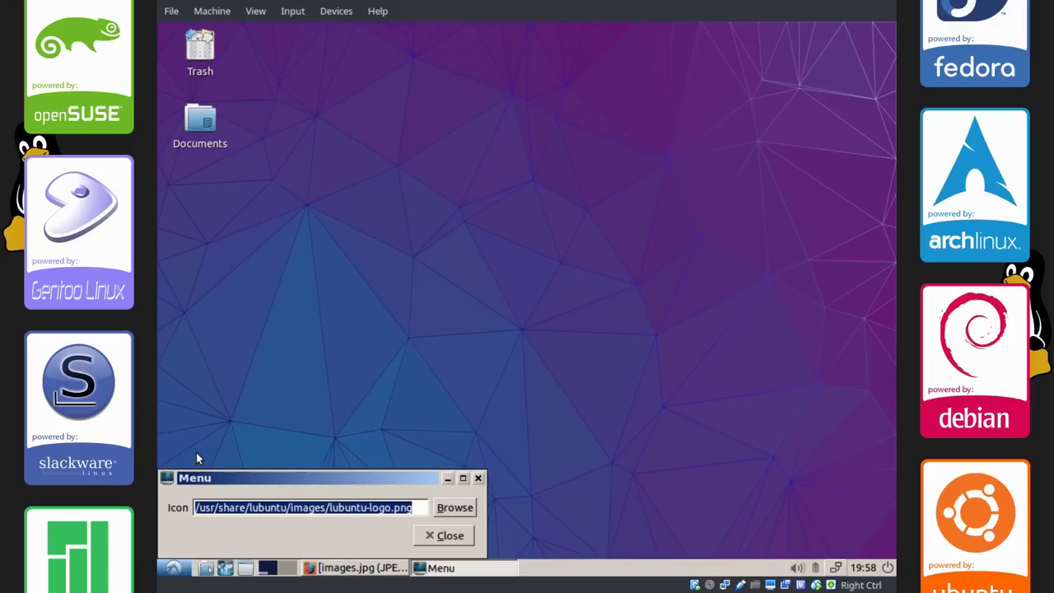
left_click(452, 508)
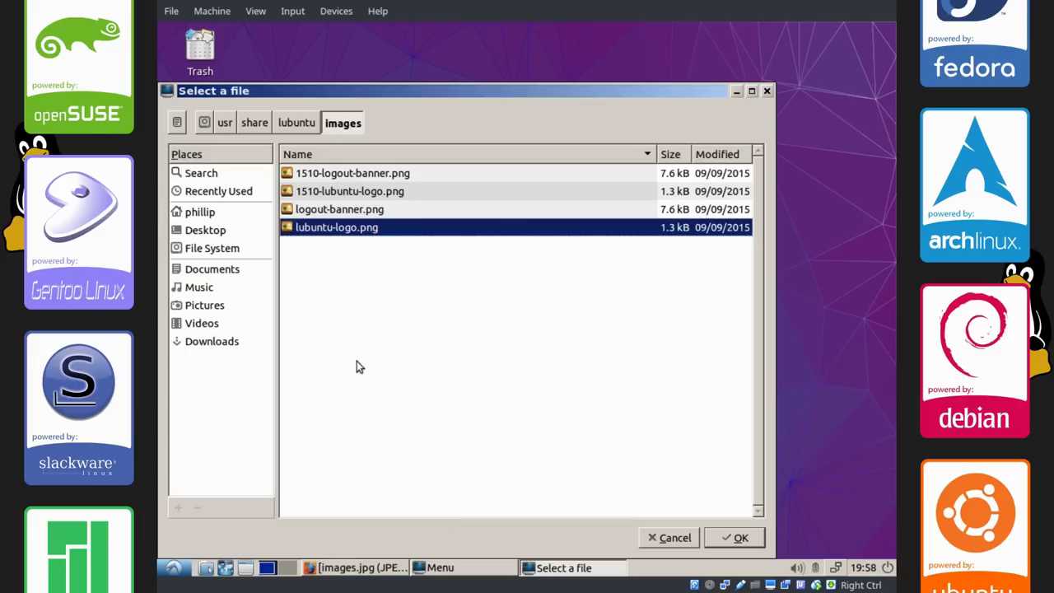
left_click(191, 213)
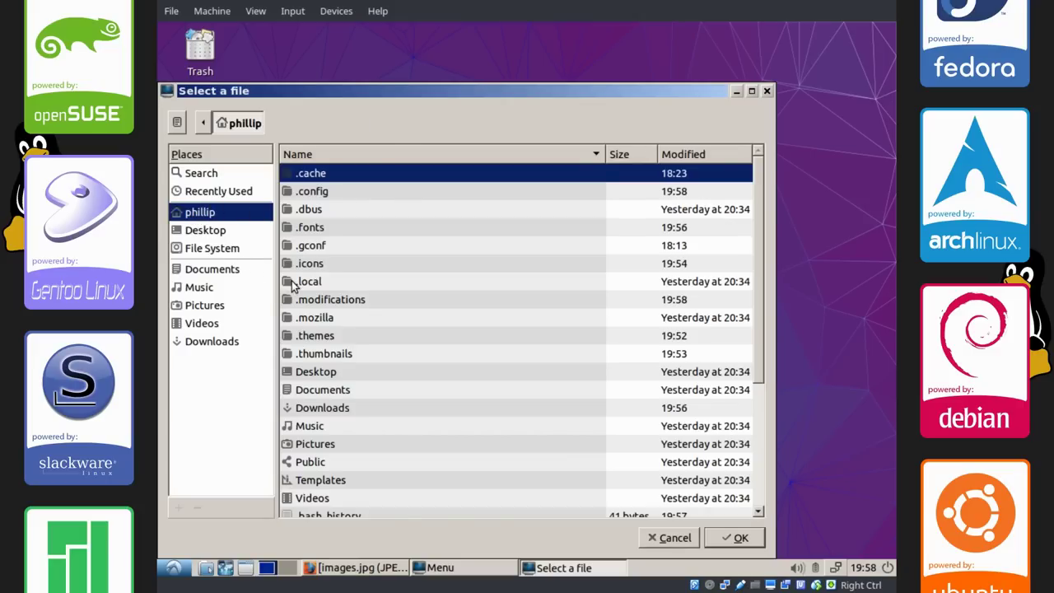
double_click(301, 301)
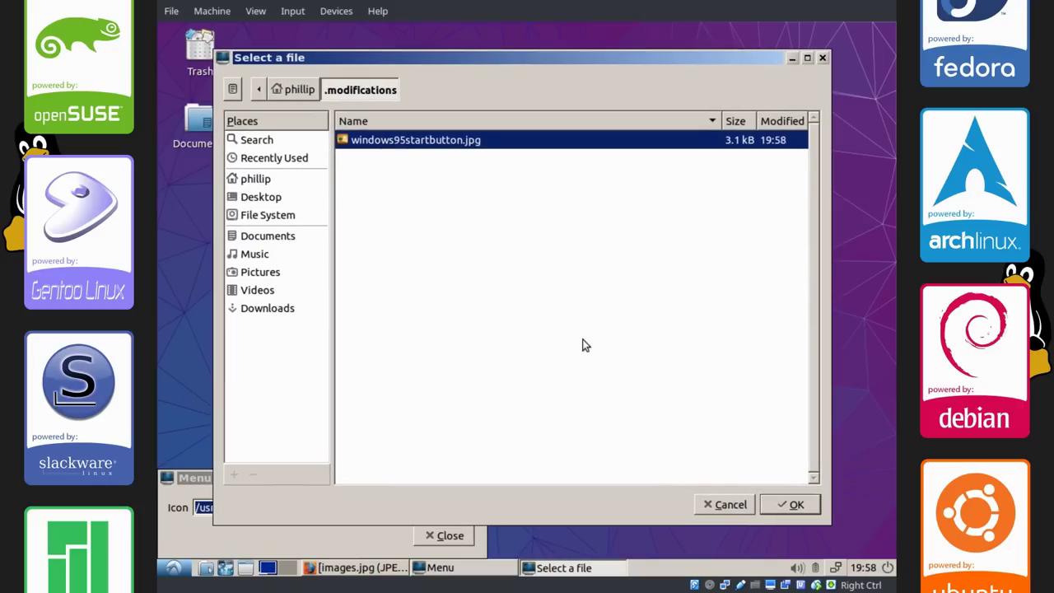
left_click(780, 505)
left_click(469, 535)
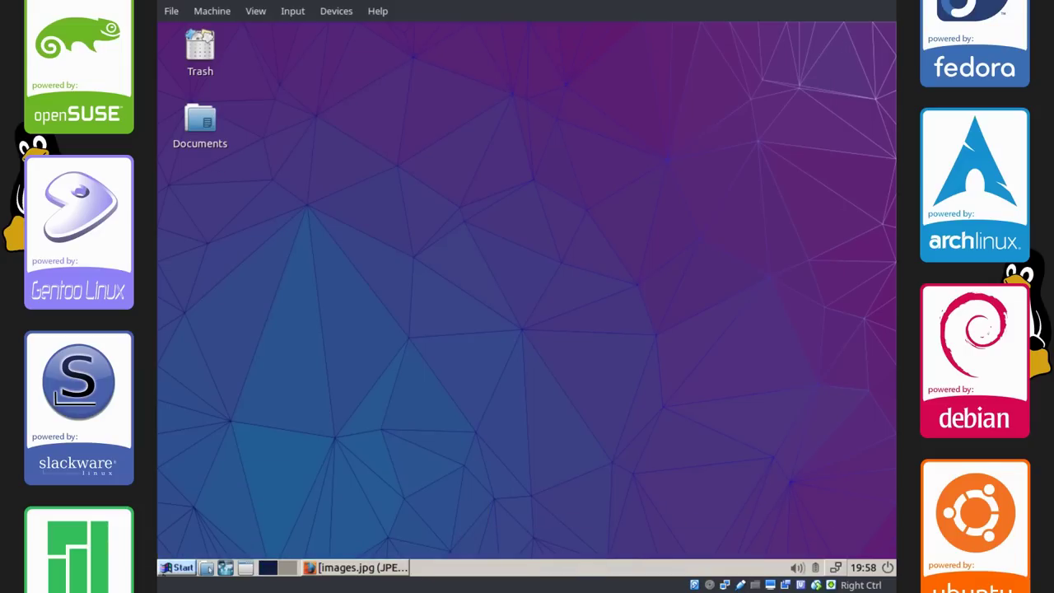
left_click(181, 570)
left_click(181, 569)
left_click(181, 570)
left_click(181, 570)
left_click(182, 569)
left_click(420, 459)
left_click(175, 568)
mouse_move(214, 492)
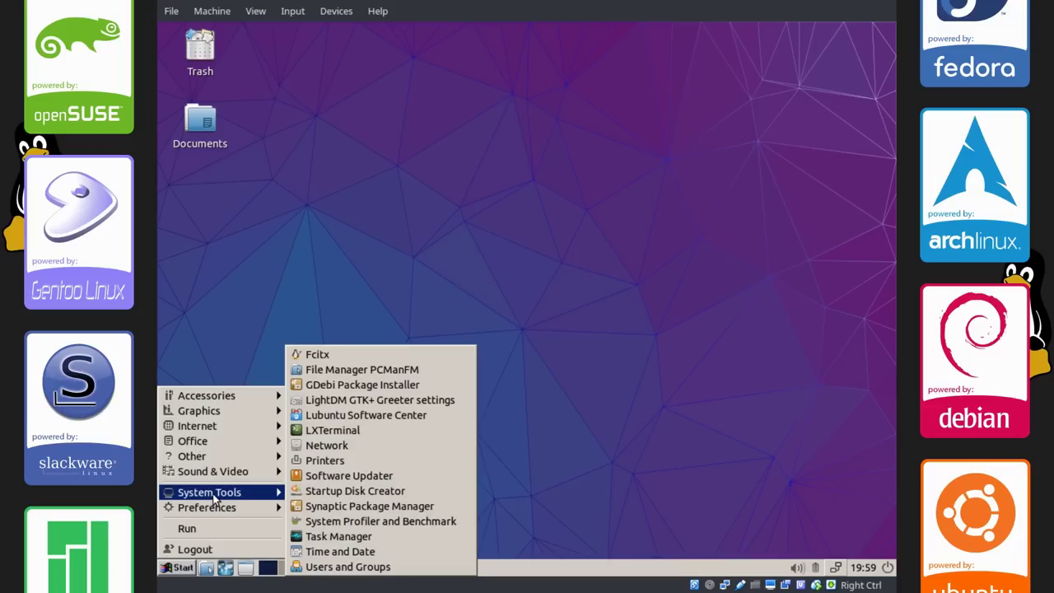
left_click(416, 457)
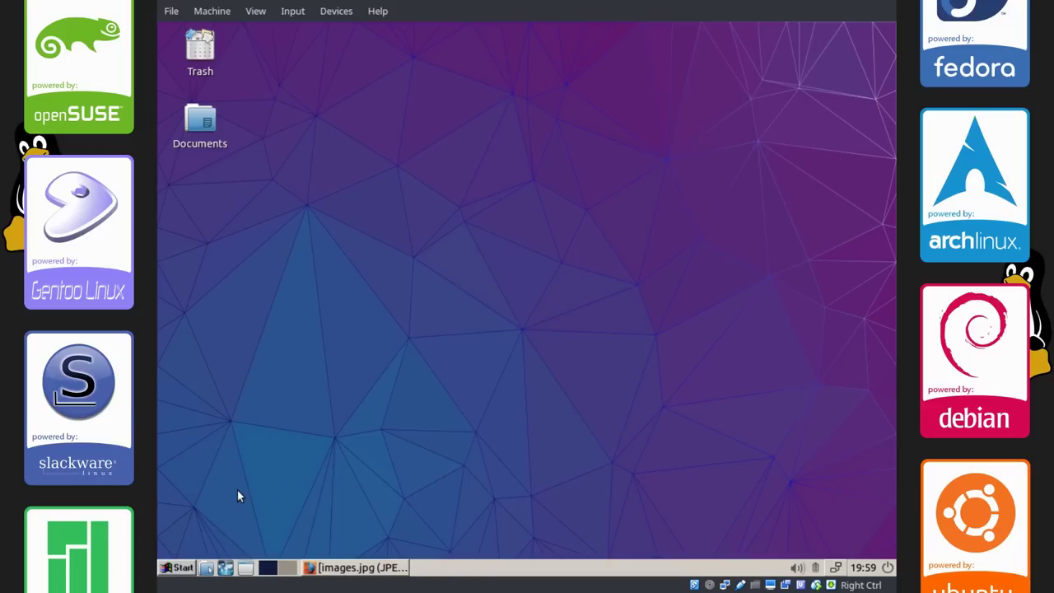
left_click(176, 567)
mouse_move(206, 507)
left_click(430, 475)
- Apply the Classic95 icon theme in Customize Look and Feel and close the dialog
left_click(176, 567)
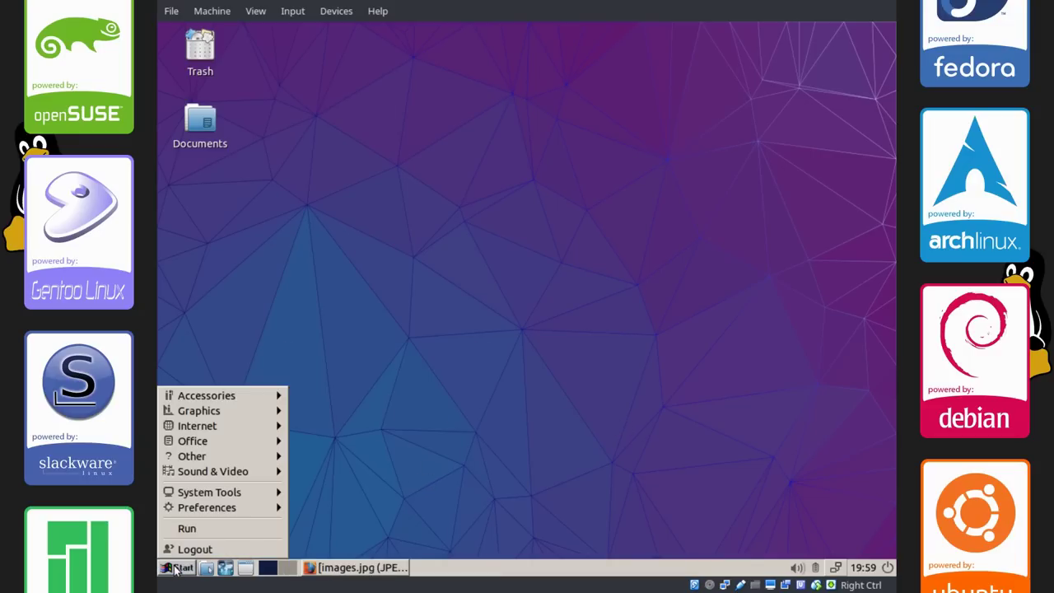
mouse_move(189, 507)
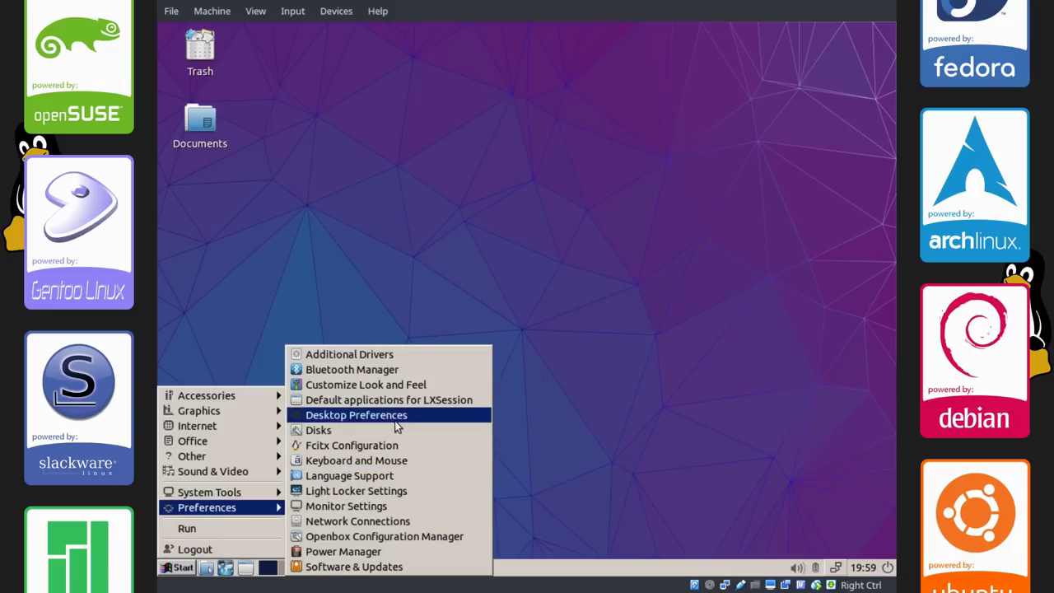
left_click(389, 397)
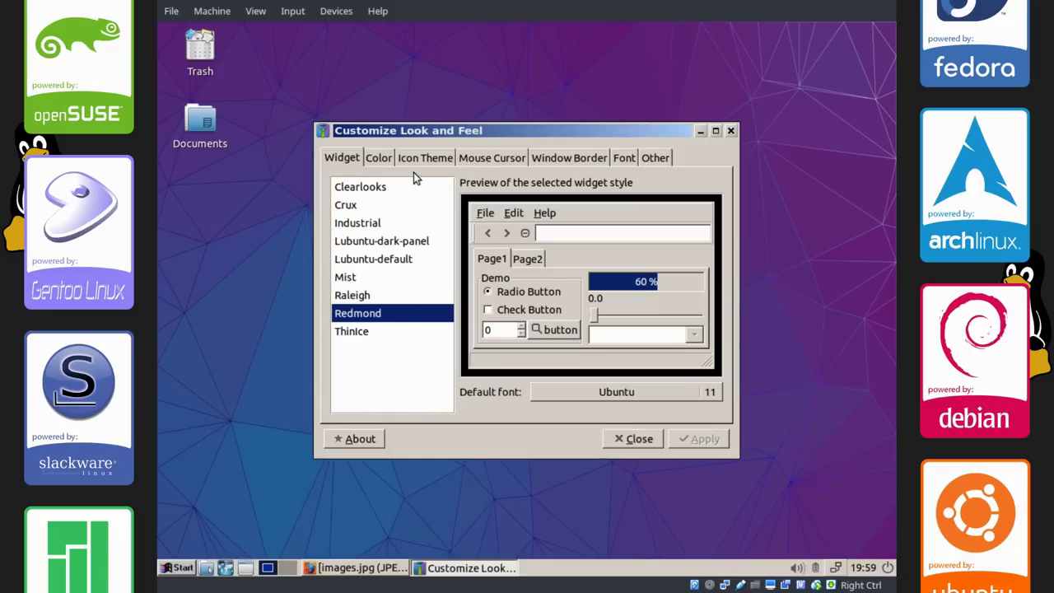
left_click(411, 159)
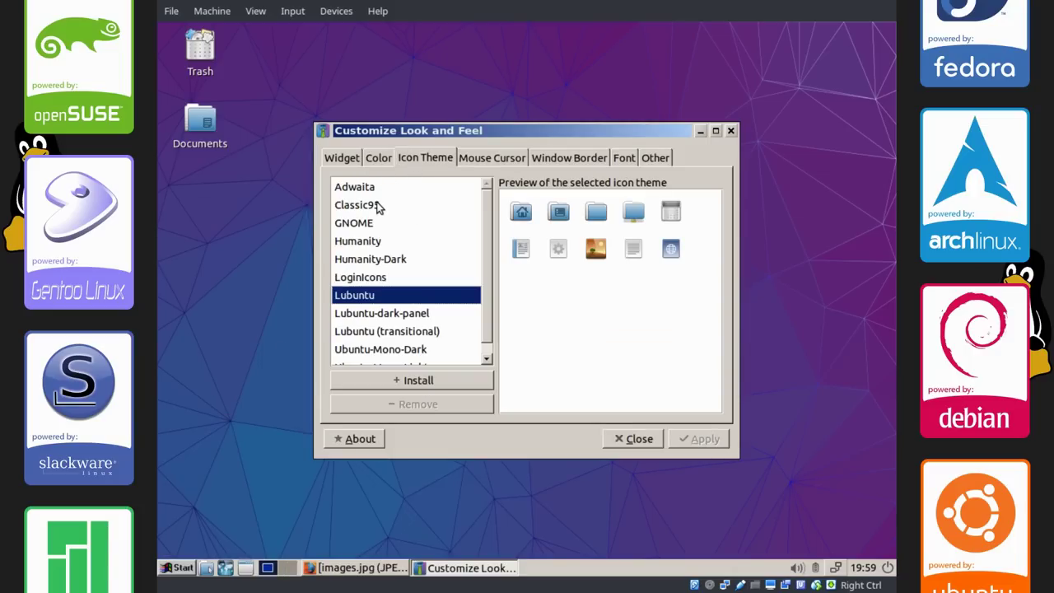
left_click(377, 207)
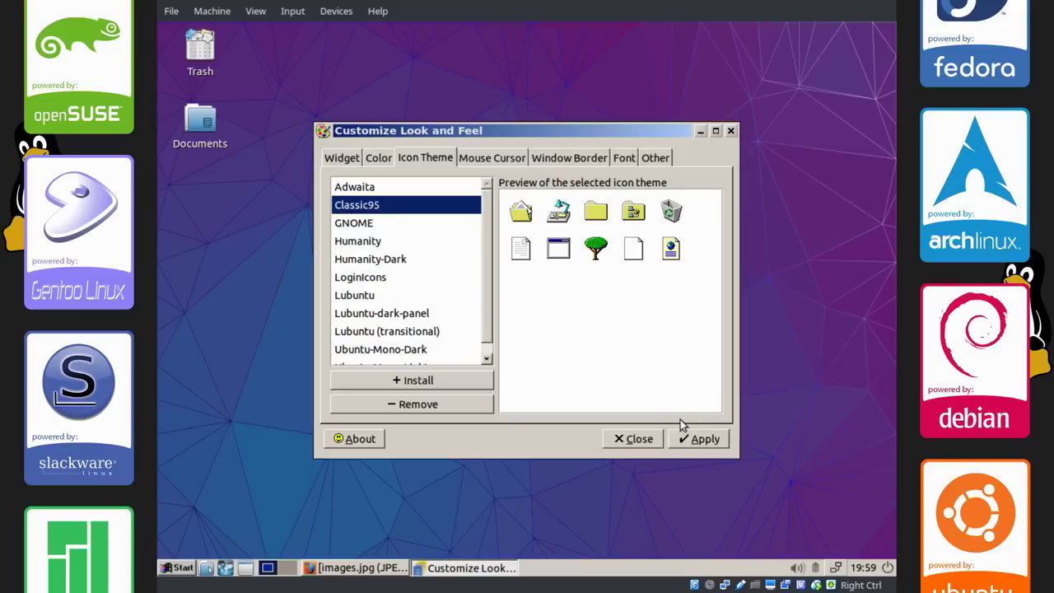
left_click(682, 443)
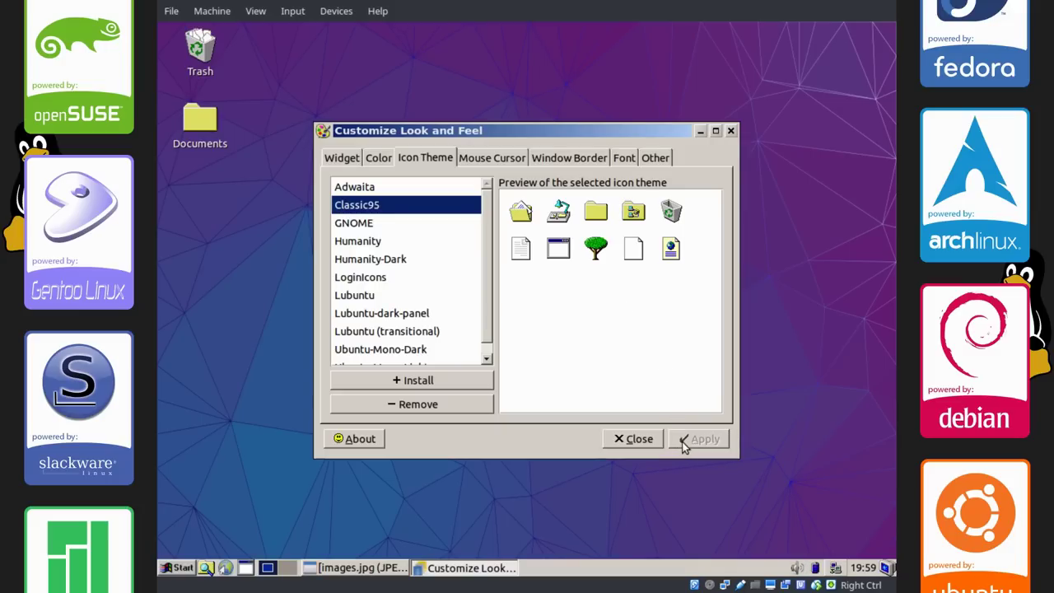
left_click(637, 437)
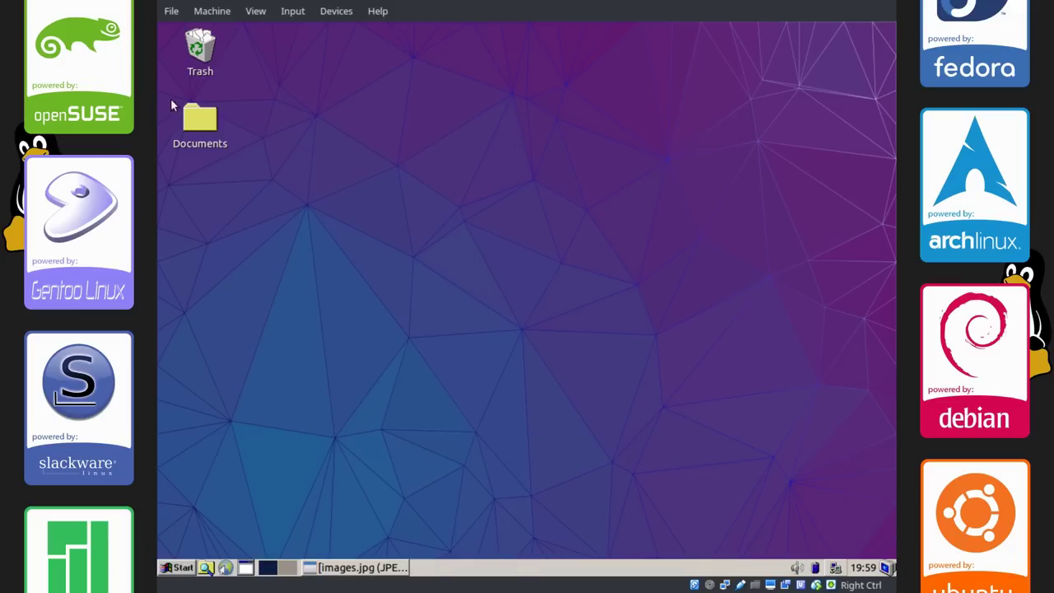
left_click_drag(305, 190, 538, 289)
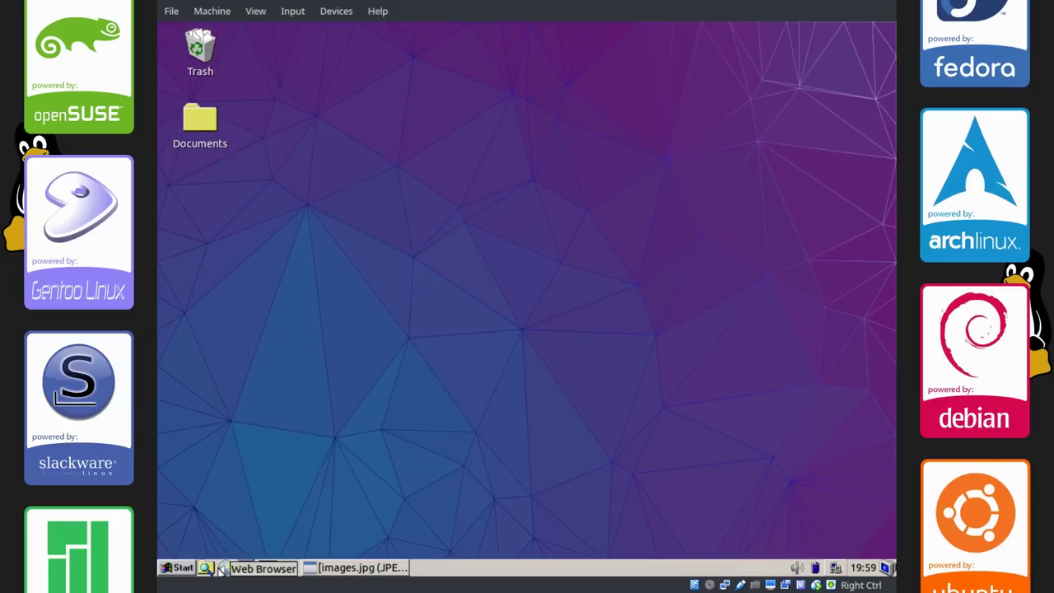
left_click(184, 570)
mouse_move(202, 457)
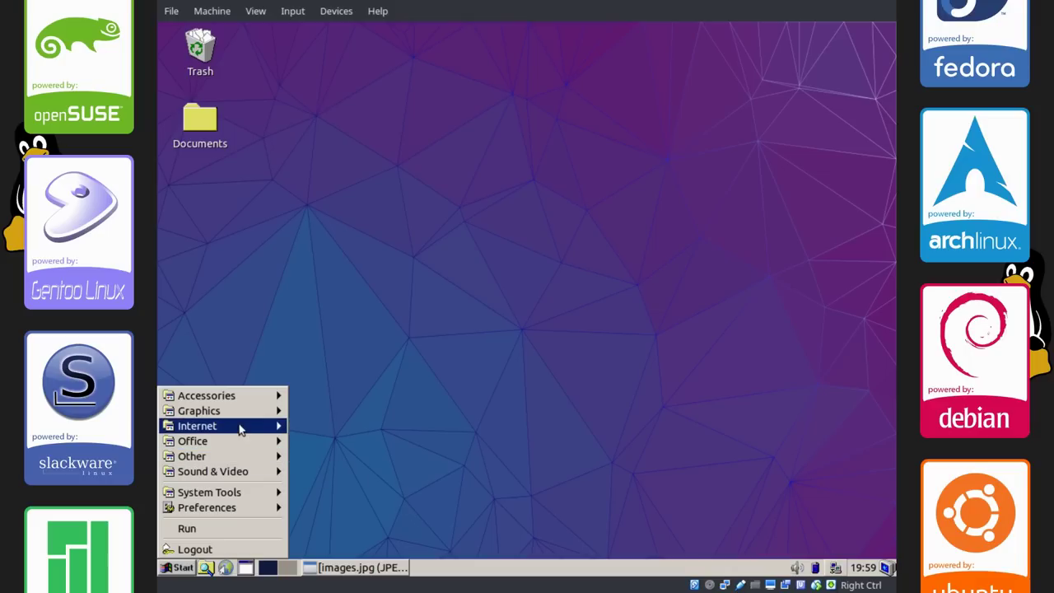
mouse_move(240, 426)
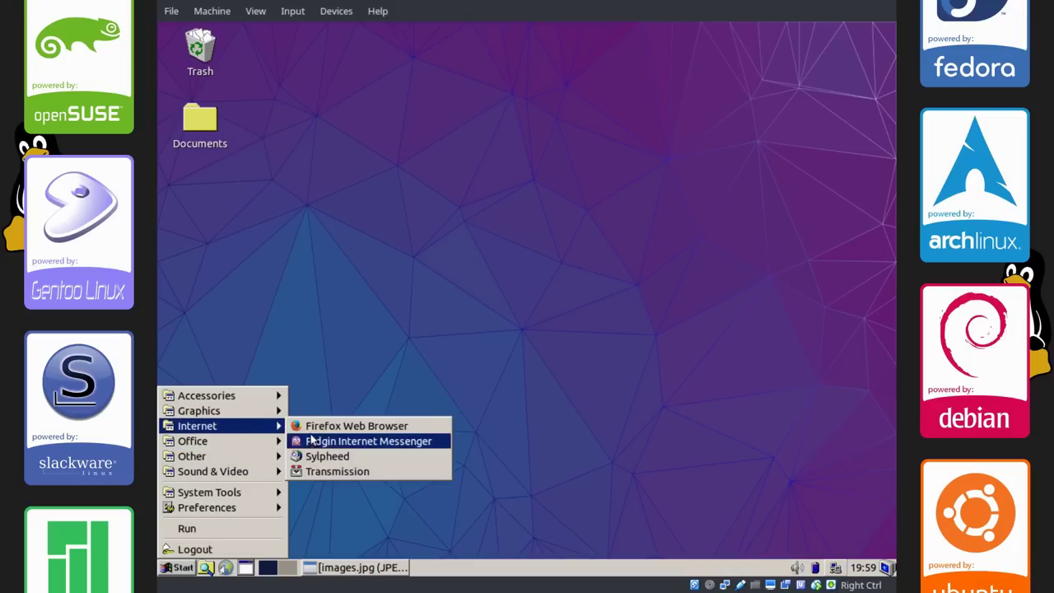
left_click(598, 421)
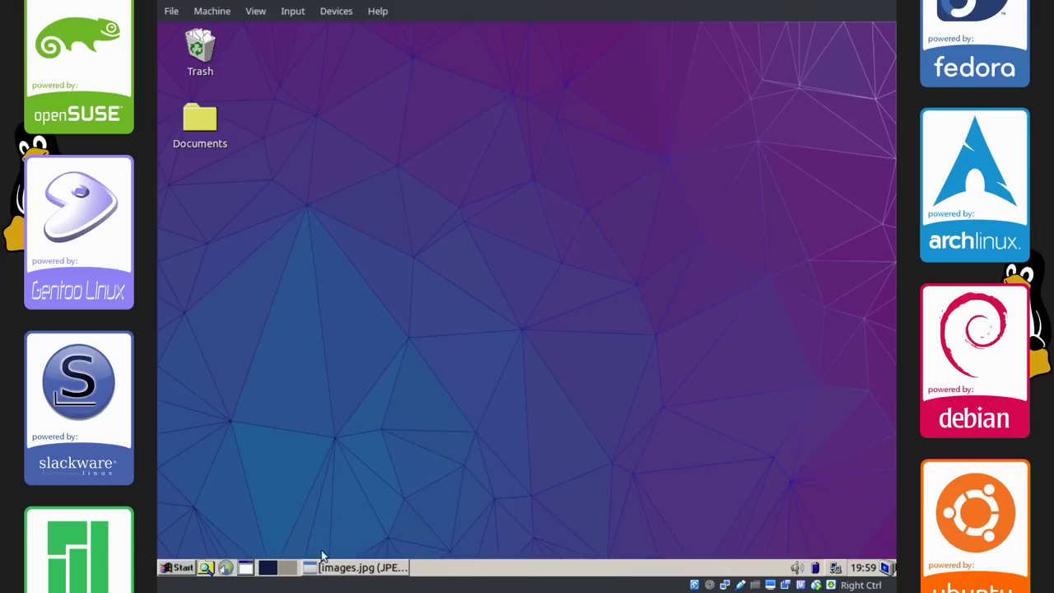
- In the desktop preferences, set the wallpaper mode to Fill with background color only
right_click(485, 267)
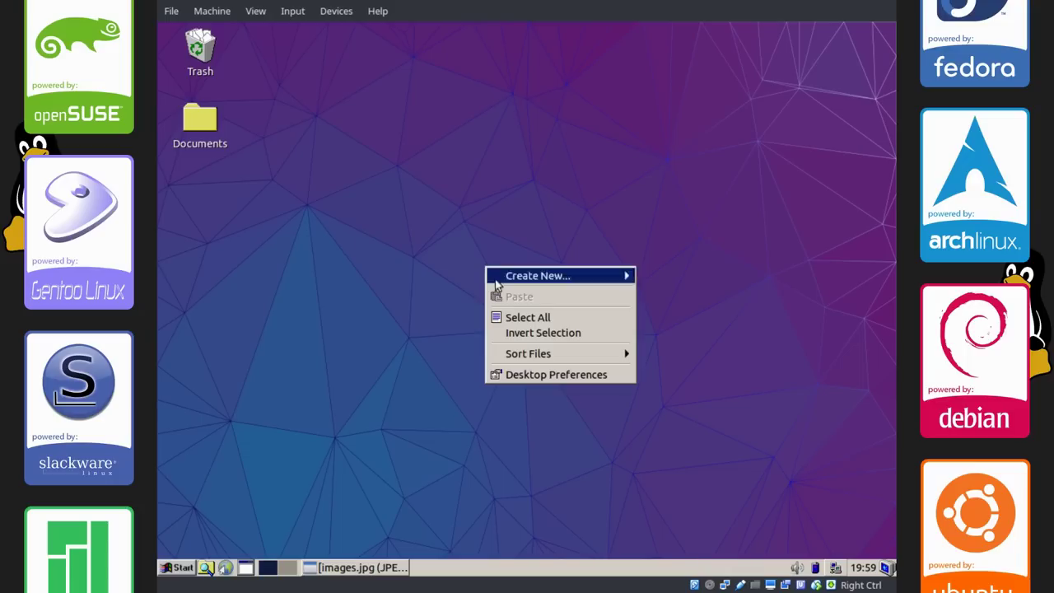
left_click(516, 375)
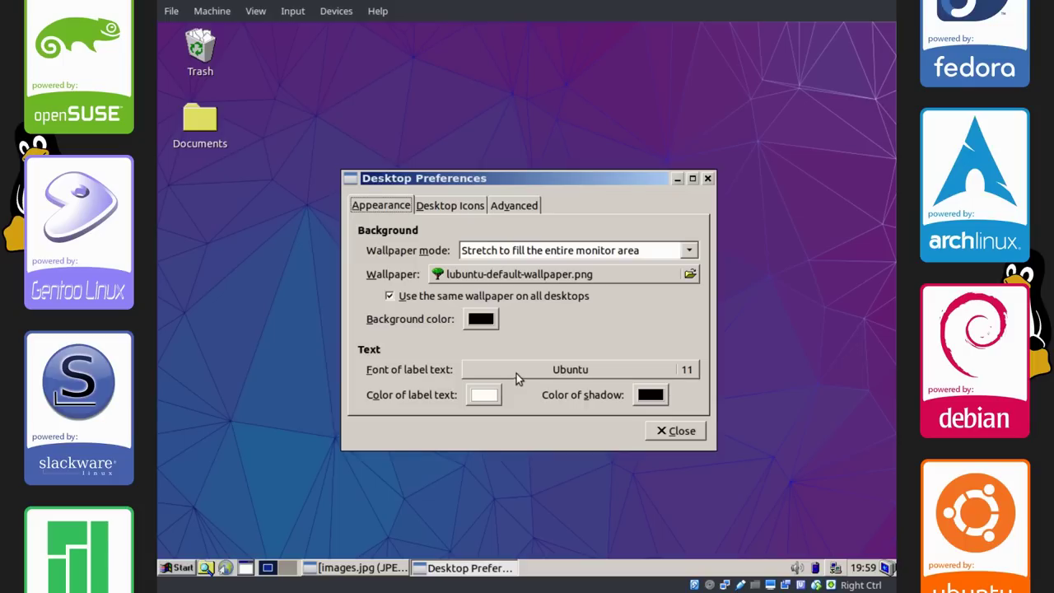
left_click(688, 251)
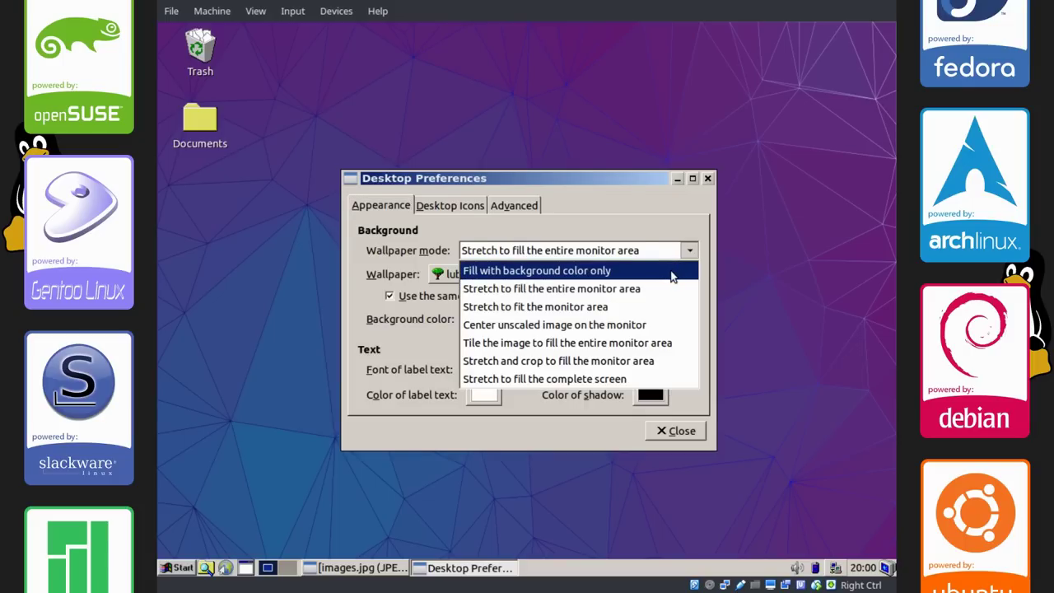
left_click(671, 277)
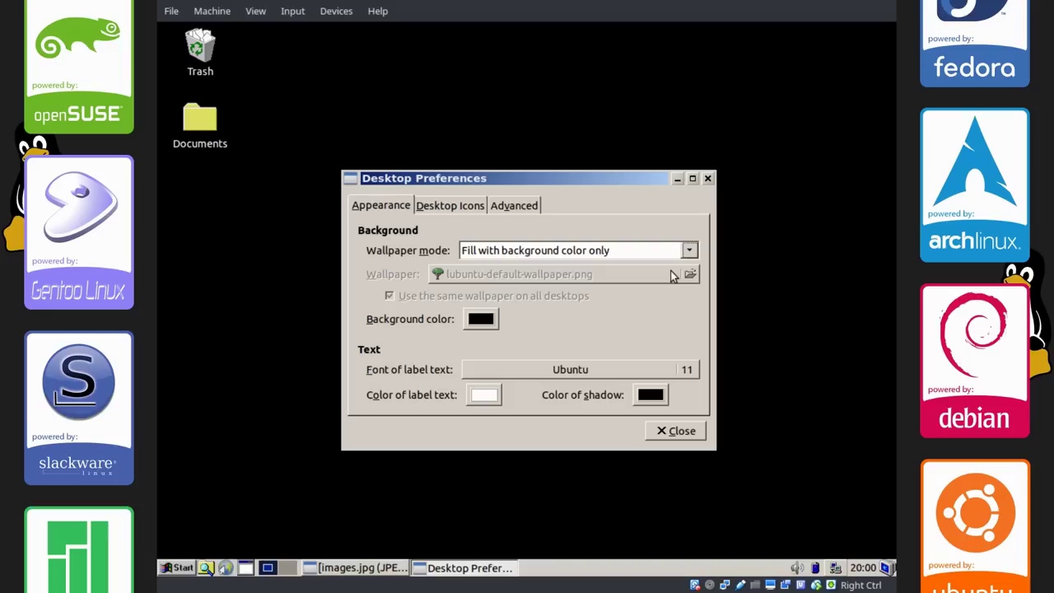
- Set the desktop background color to #008080 and close the desktop preferences
left_click(492, 320)
left_click_drag(617, 341, 556, 342)
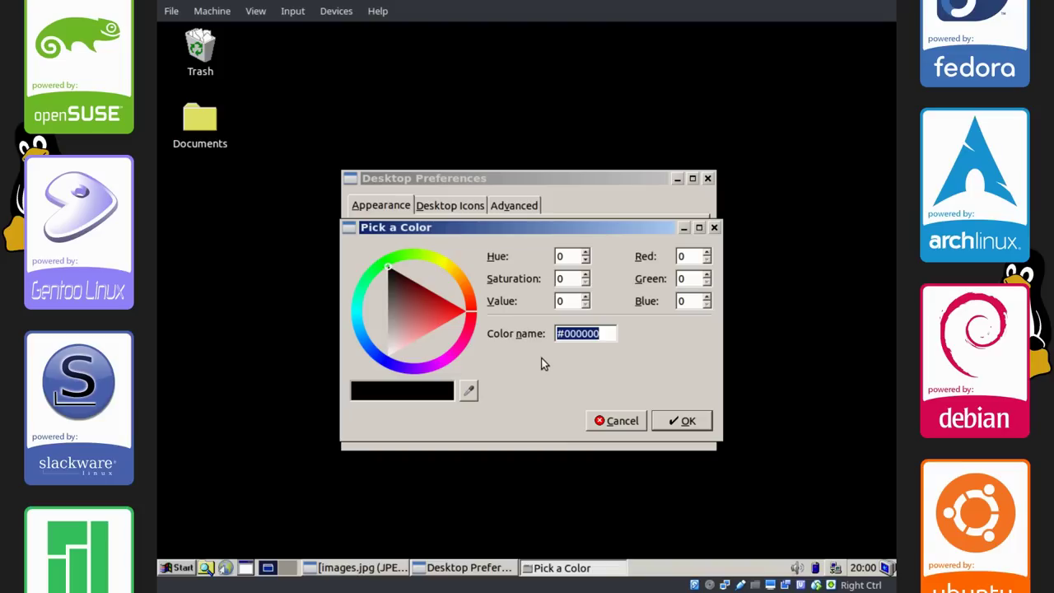
type("#")
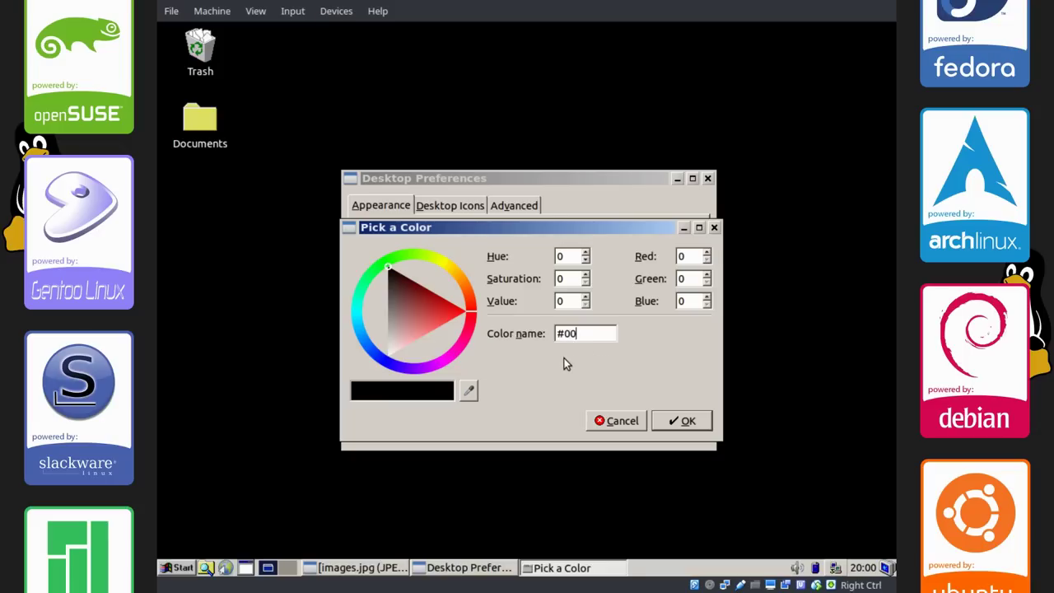
type("8080")
left_click(682, 421)
left_click(680, 432)
left_click_drag(765, 454, 331, 149)
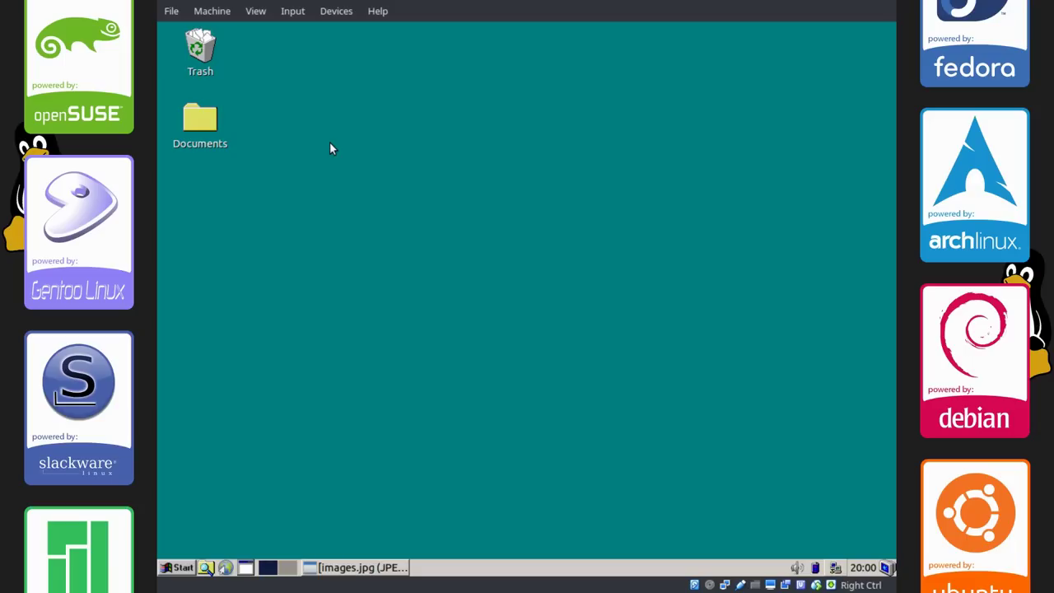